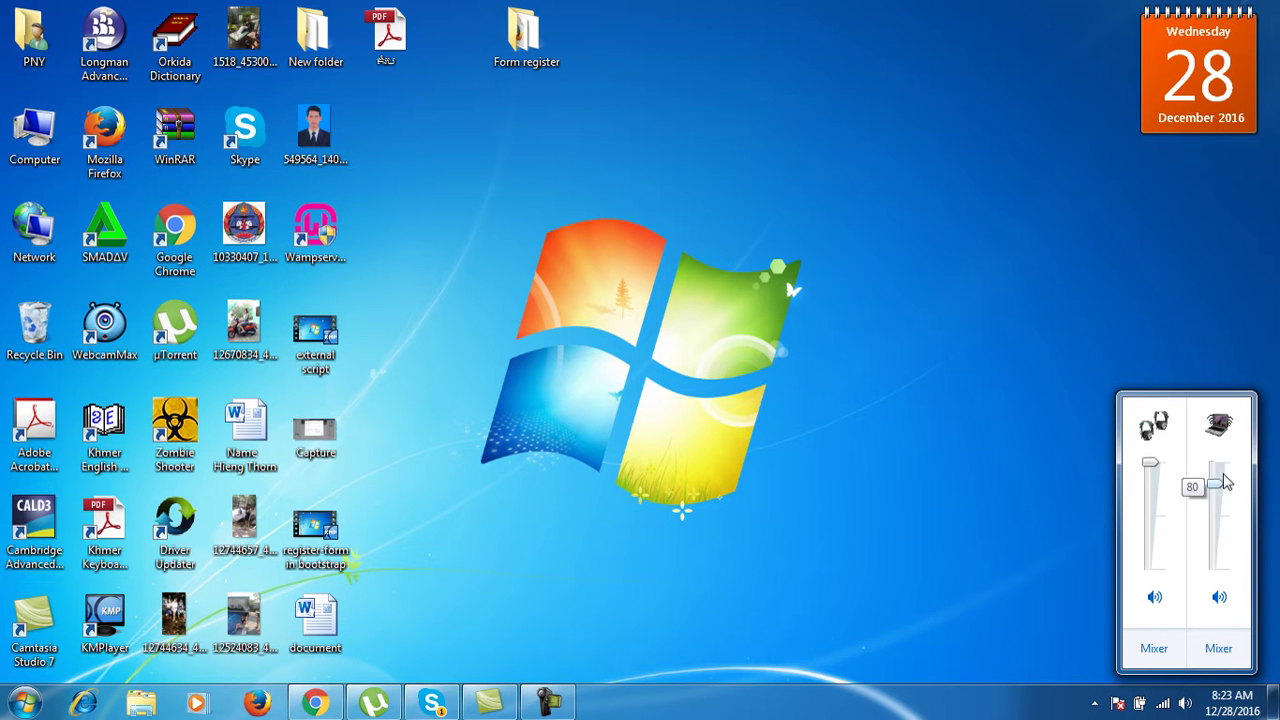
Dismiss the volume popup and bring up the desktop's shortcut menu
left_click(742, 204)
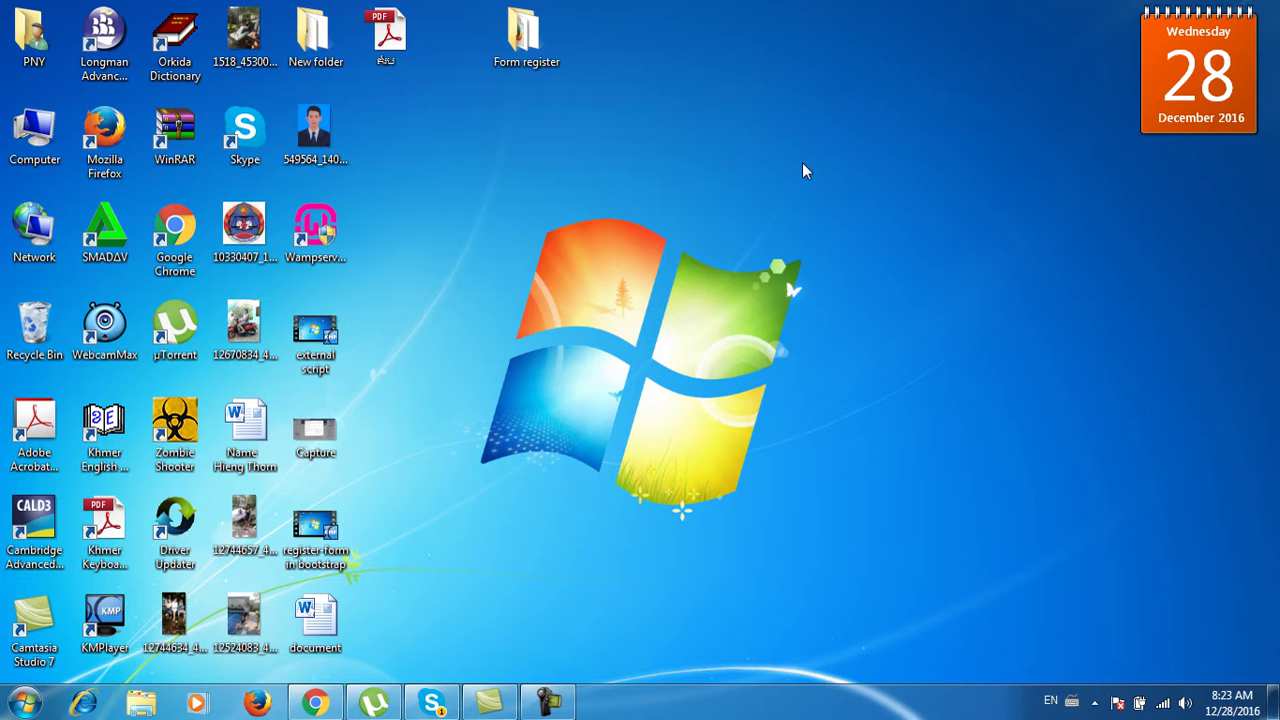
right_click(866, 314)
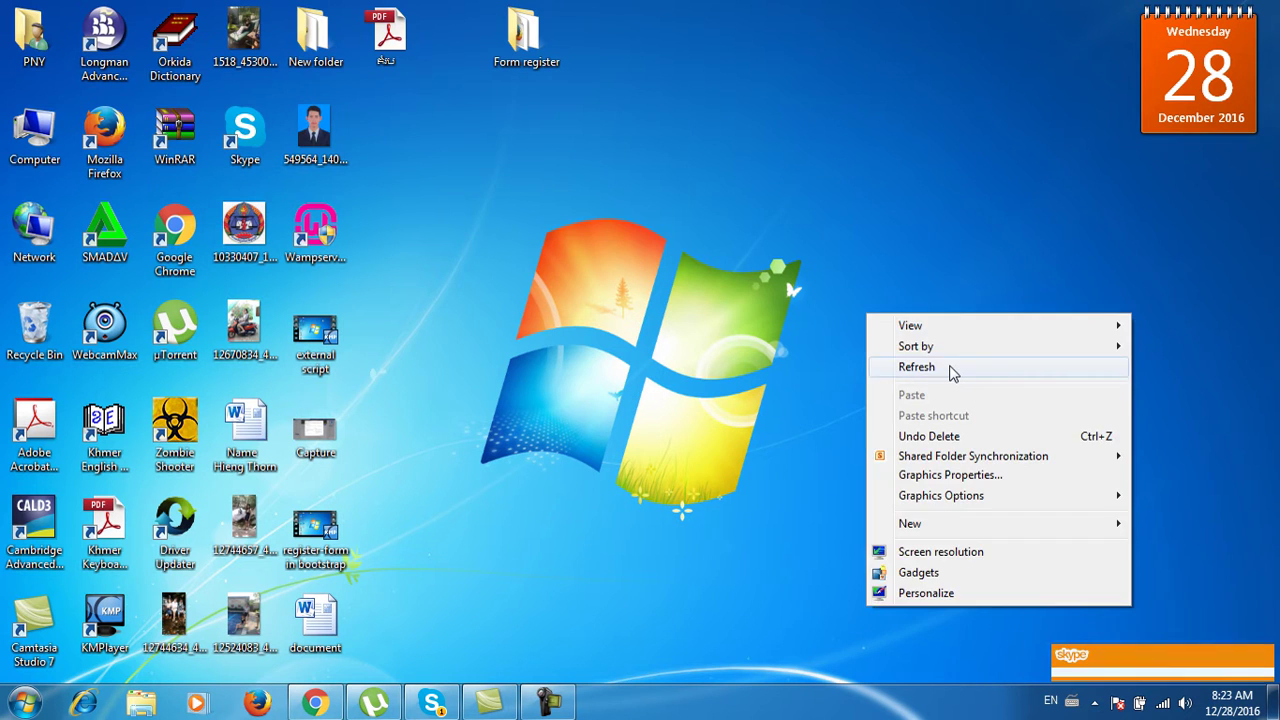
Refresh the desktop, then bring Chrome back up with a new tab
left_click(951, 368)
left_click(314, 702)
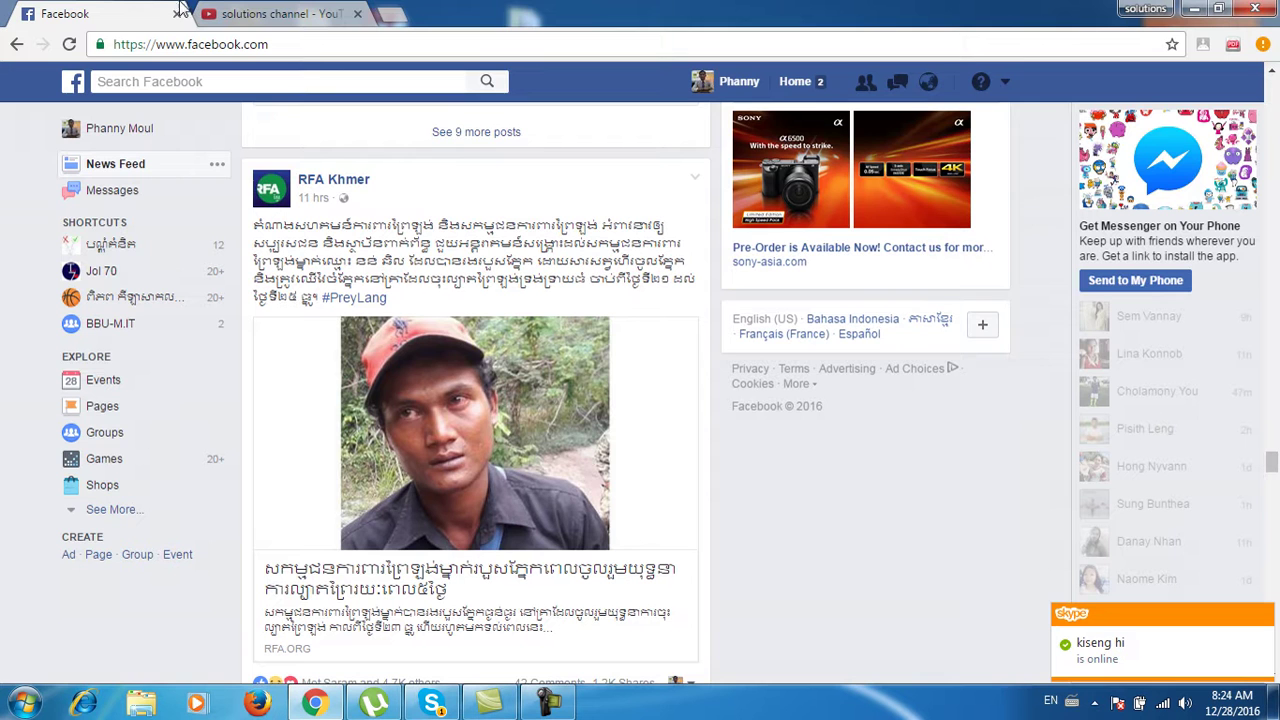
left_click(393, 15)
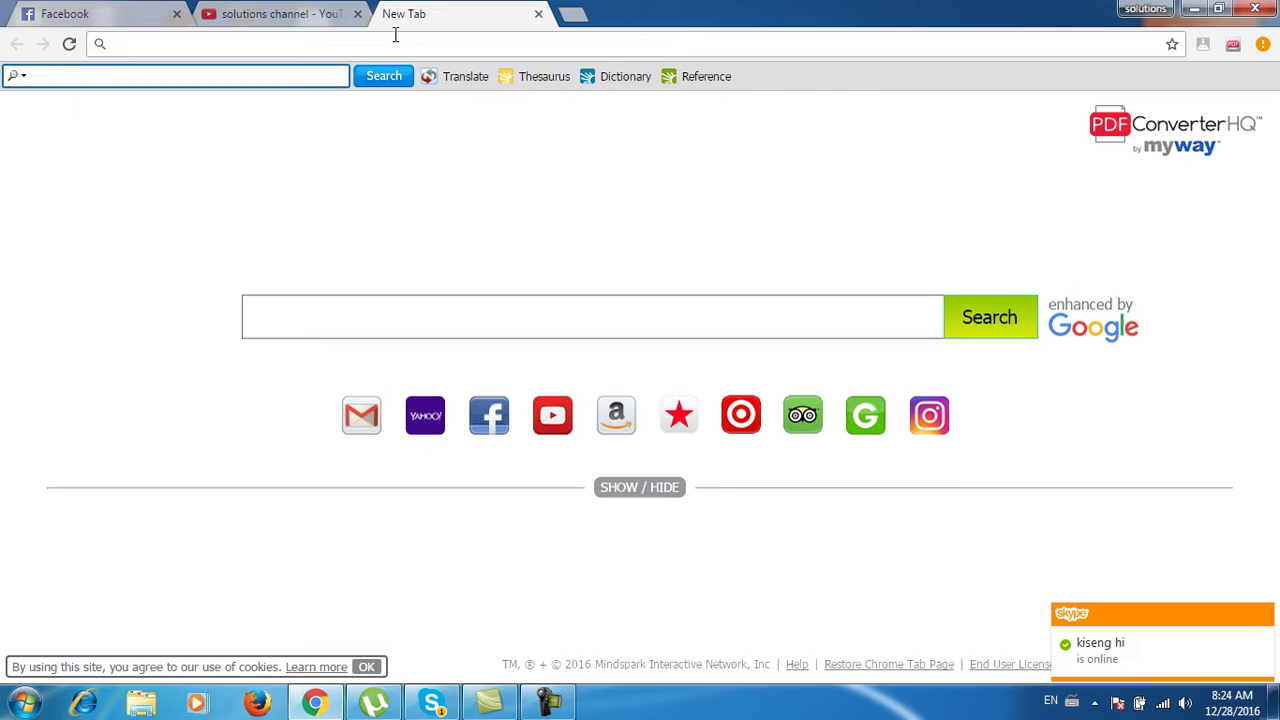
Search Google for 'fastesttube' from the address bar
type("fast")
key("Return")
left_click_drag(248, 101, 148, 101)
key("Right")
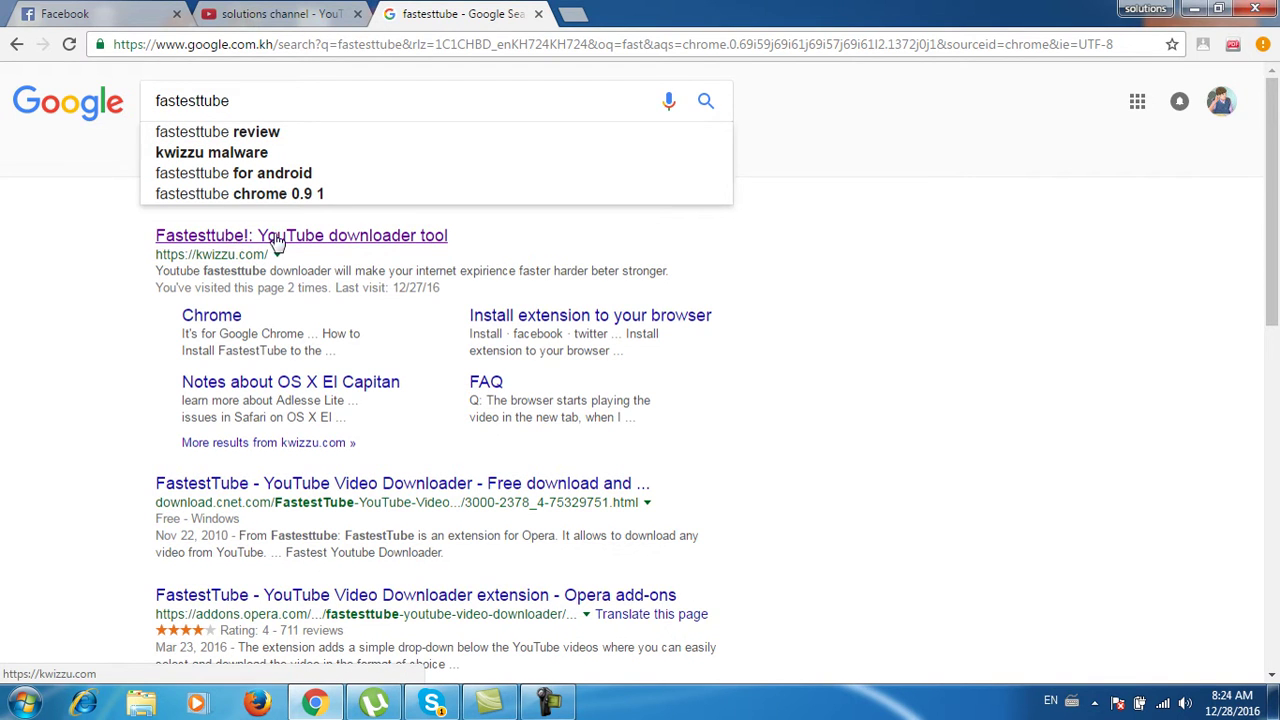
Download the fastesttube_2.4.0.18_custom_gpo zip from kwizzu.com and open its Compressed folder
left_click(253, 240)
scroll(762, 300, "down", 2)
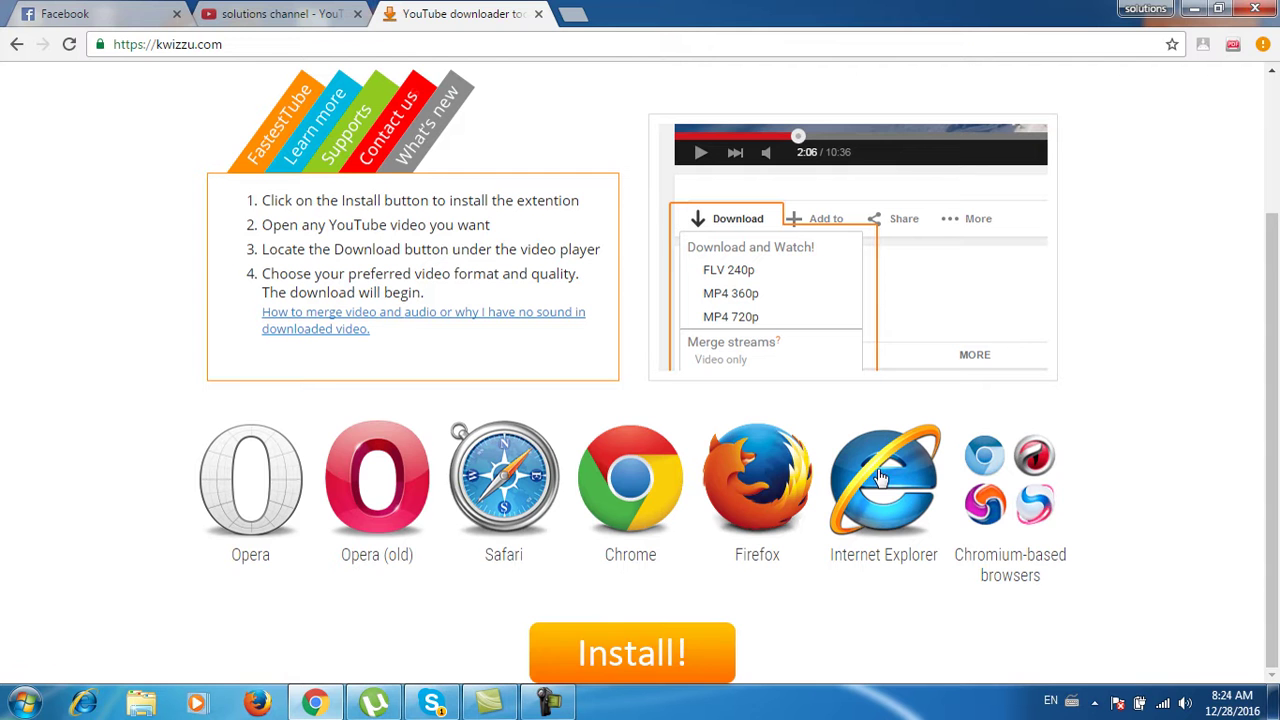
left_click(626, 651)
scroll(514, 500, "down", 2)
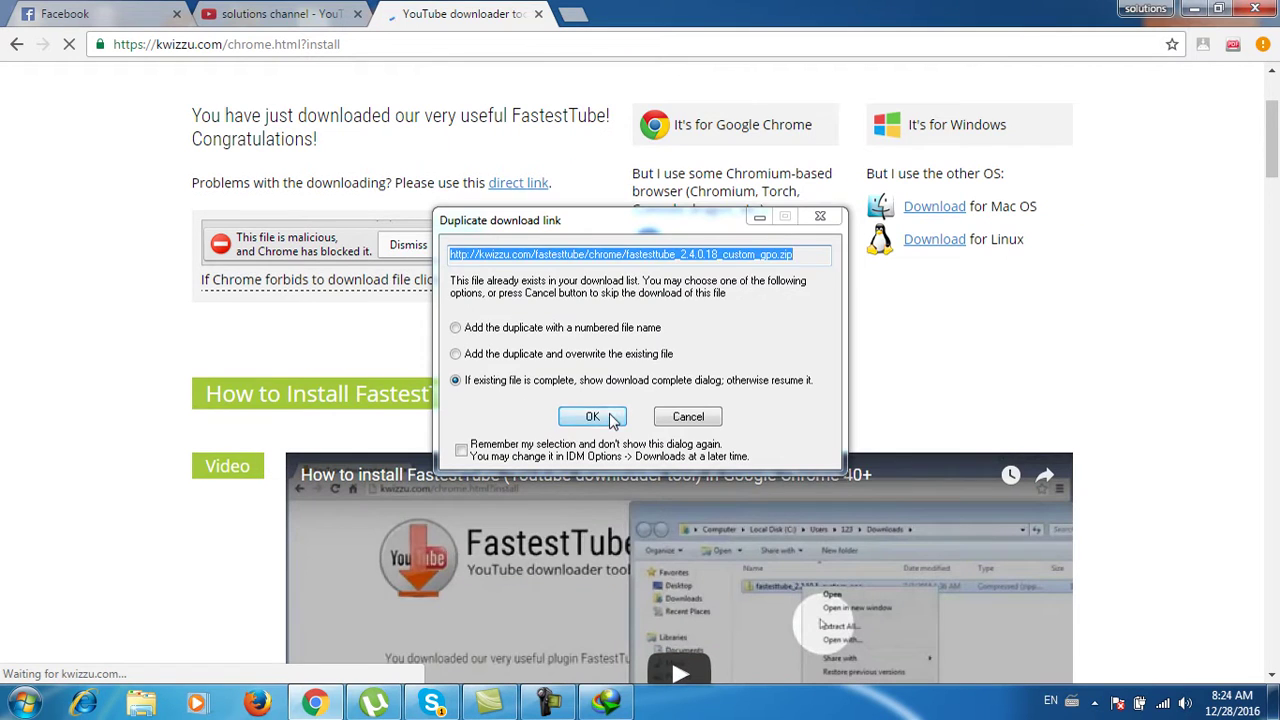
left_click(592, 416)
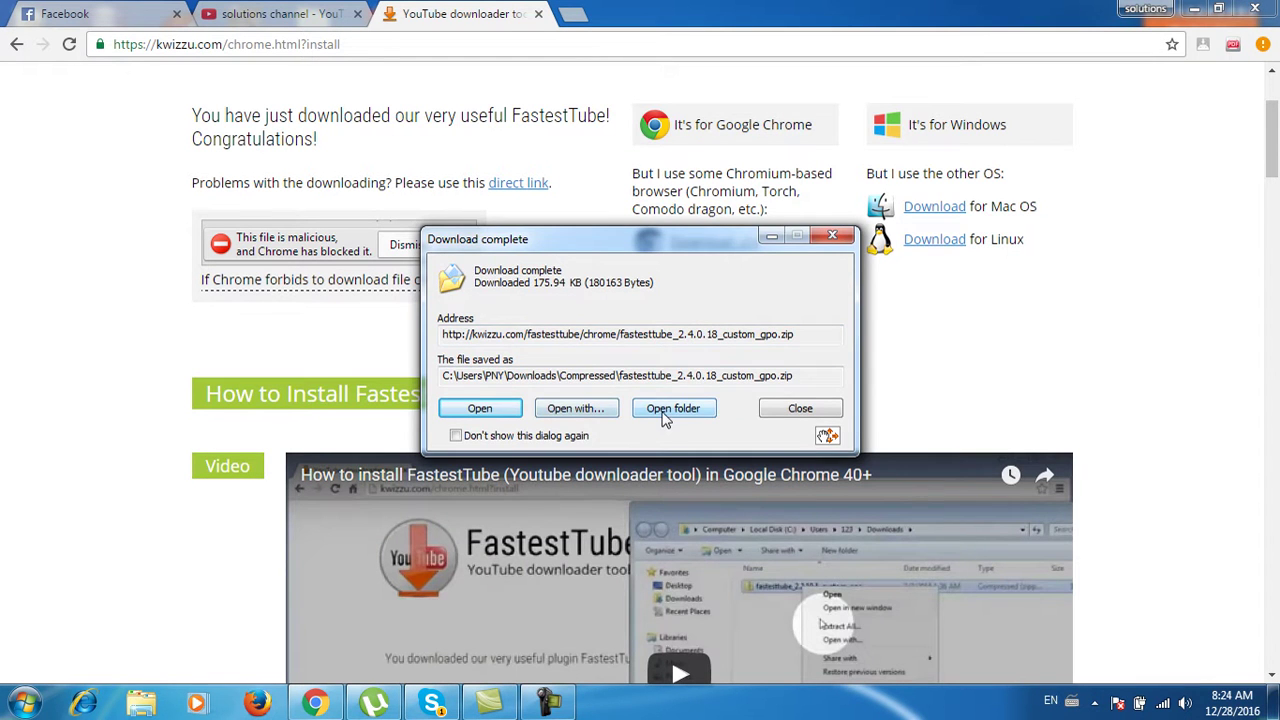
left_click(665, 410)
Open the fastesttube zip in WinRAR from its right-click menu
left_click(1152, 130)
left_click(794, 297)
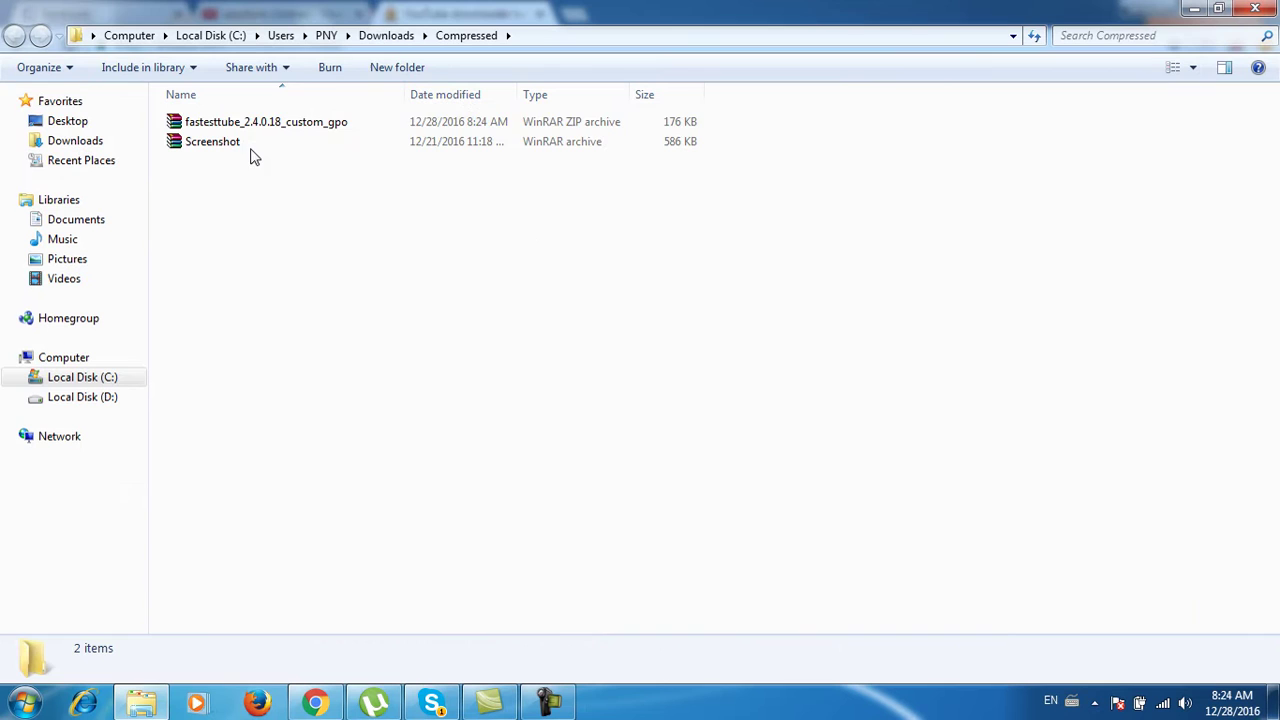
left_click(249, 130)
right_click(246, 126)
left_click(252, 137)
Extract the archive to its own folder, close WinRAR, and open the extracted folder
left_click(162, 317)
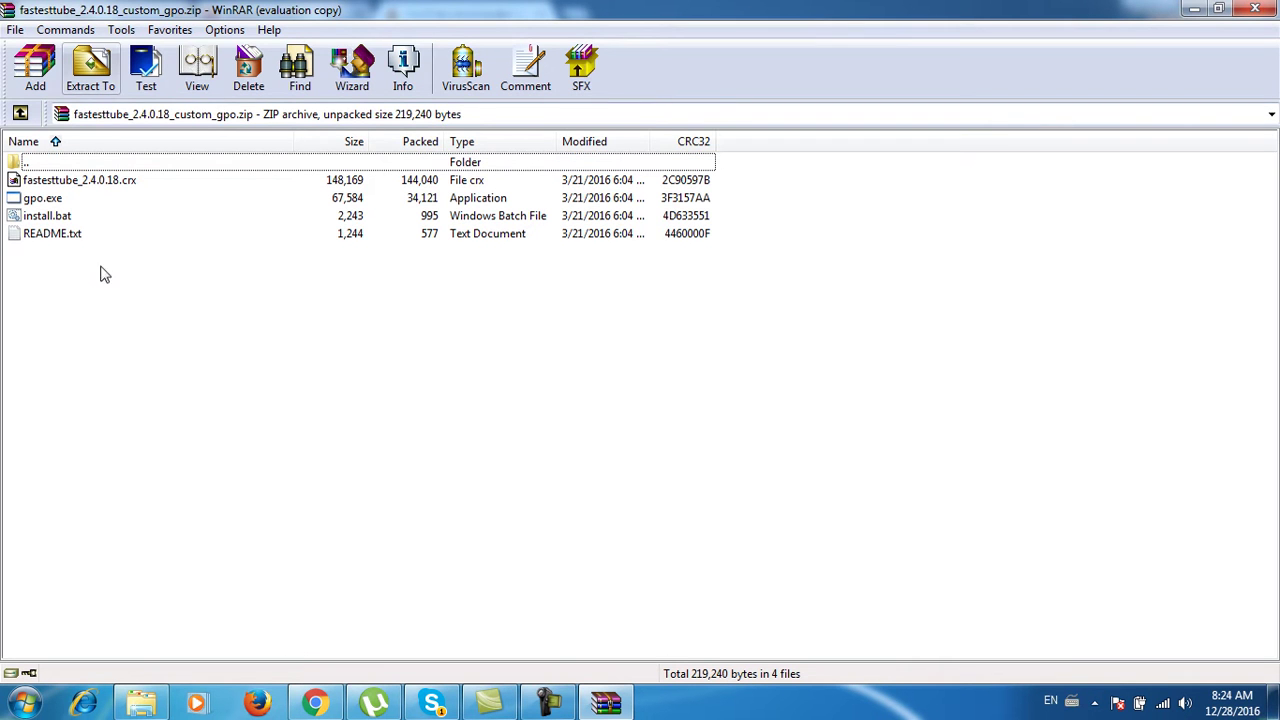
left_click(100, 75)
left_click(687, 540)
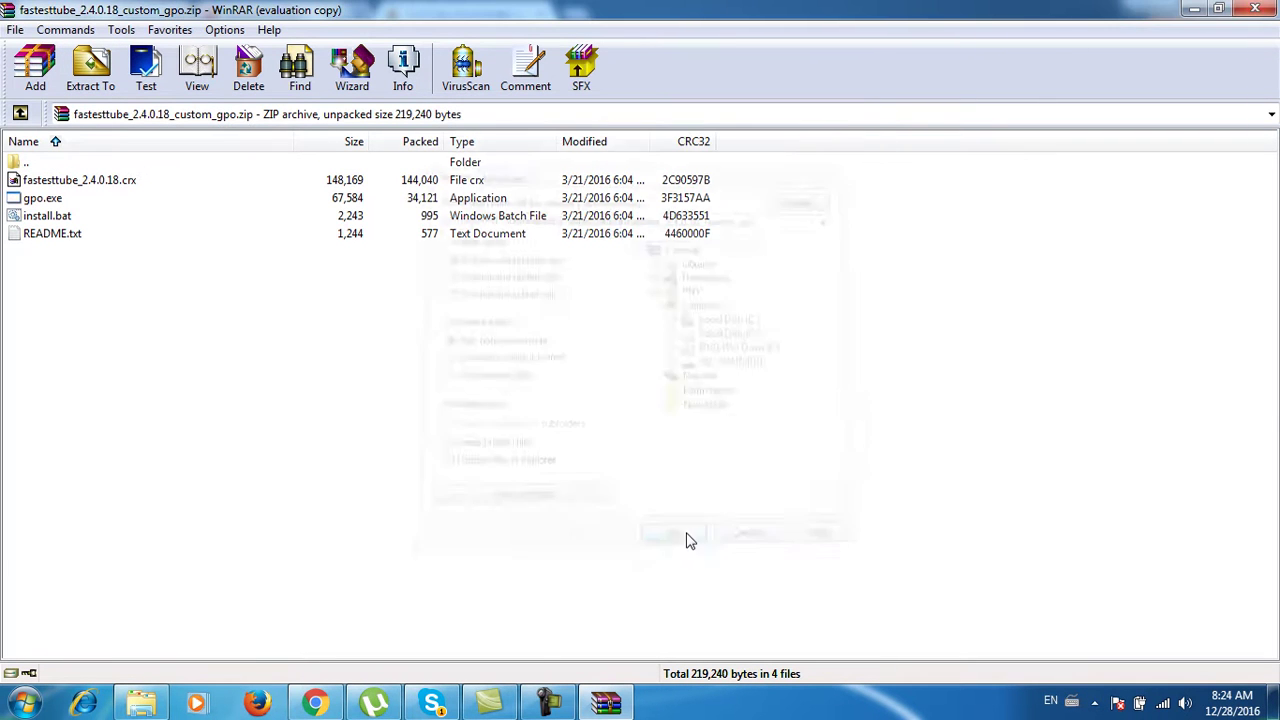
left_click(1256, 10)
double_click(320, 122)
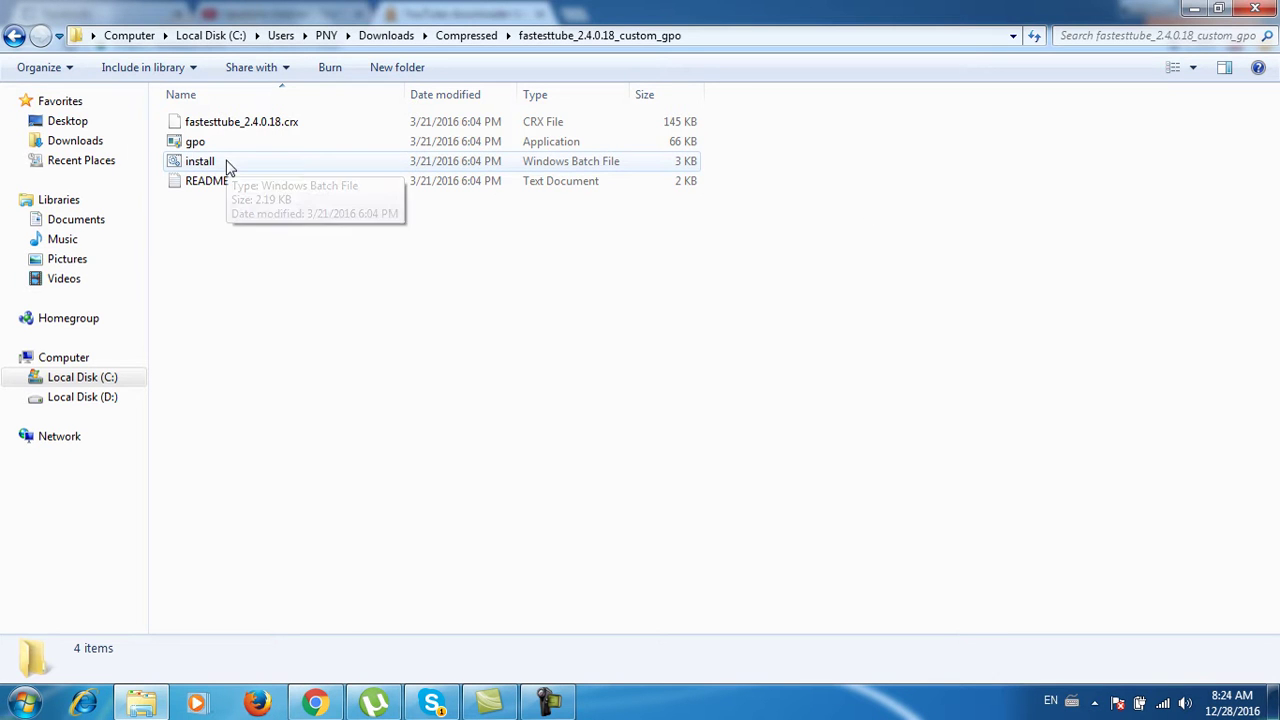
Run install.bat, answering 'yes' then 'y' to whitelist FastestTube and close the console
double_click(238, 164)
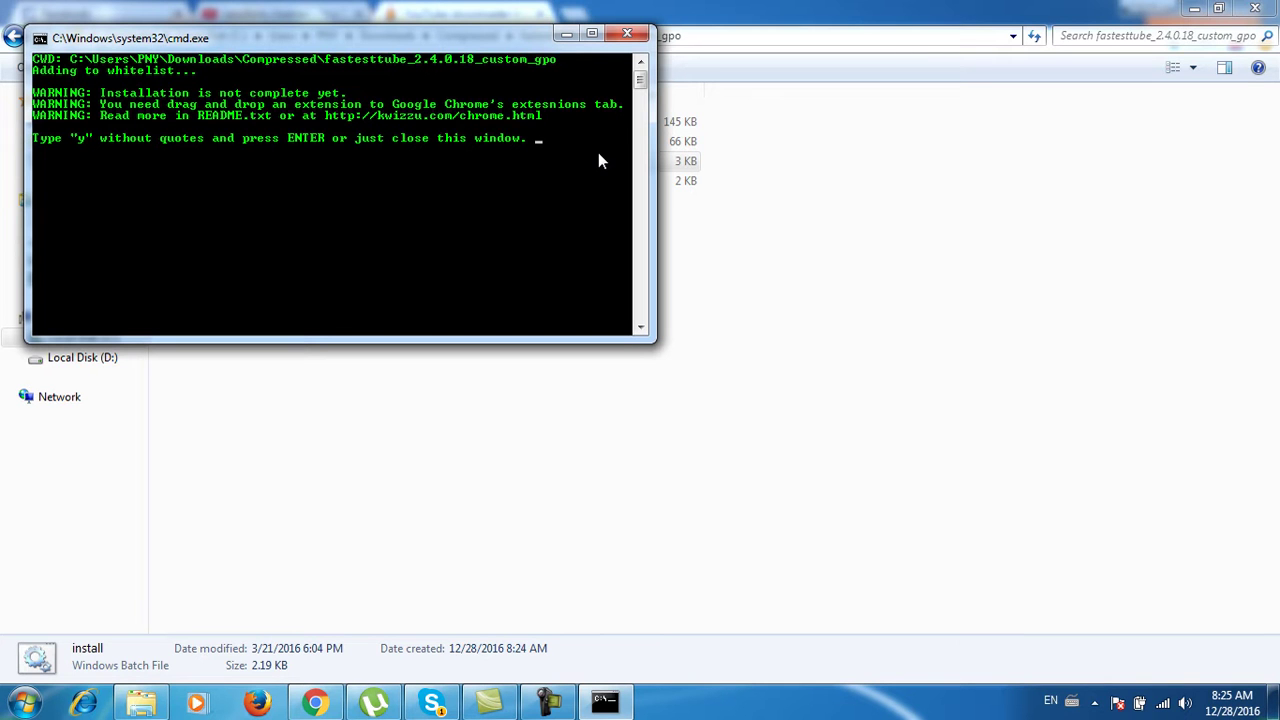
type("yes")
key("Return")
type("y")
key("Return")
left_click(432, 282)
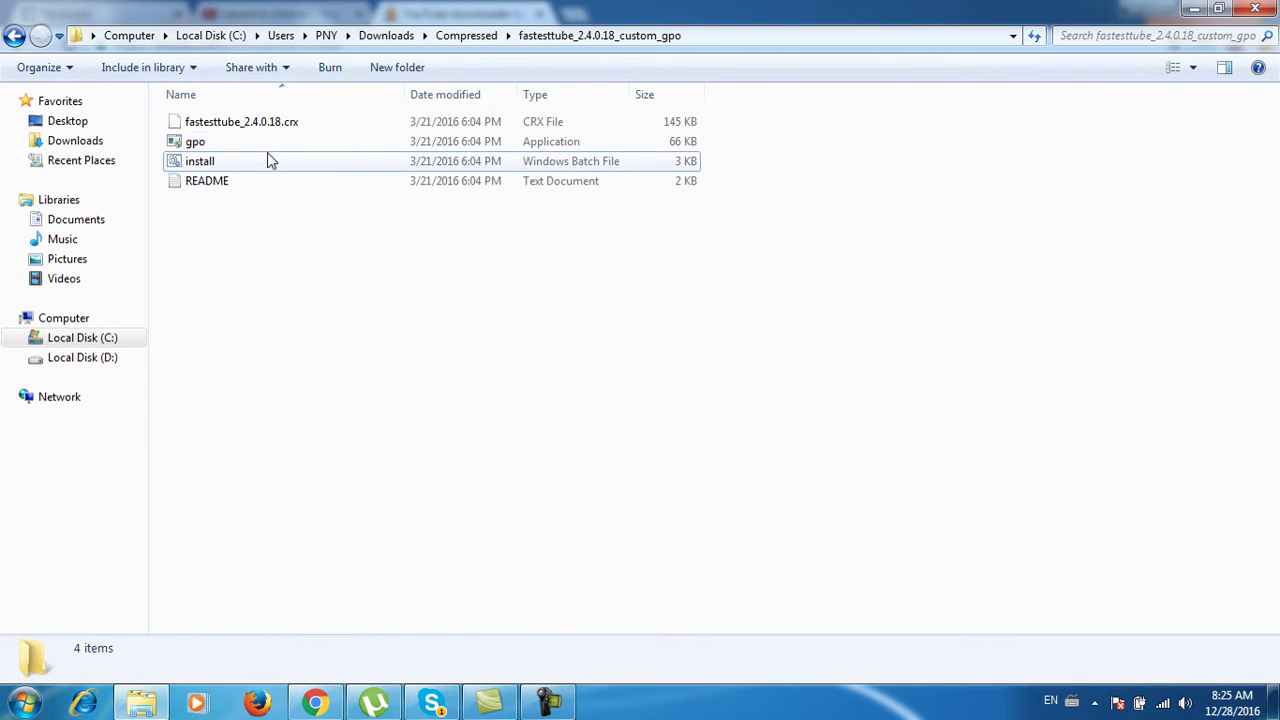
Go to Chrome's Extensions page through the menu's Settings
mouse_move(315, 703)
left_click(336, 703)
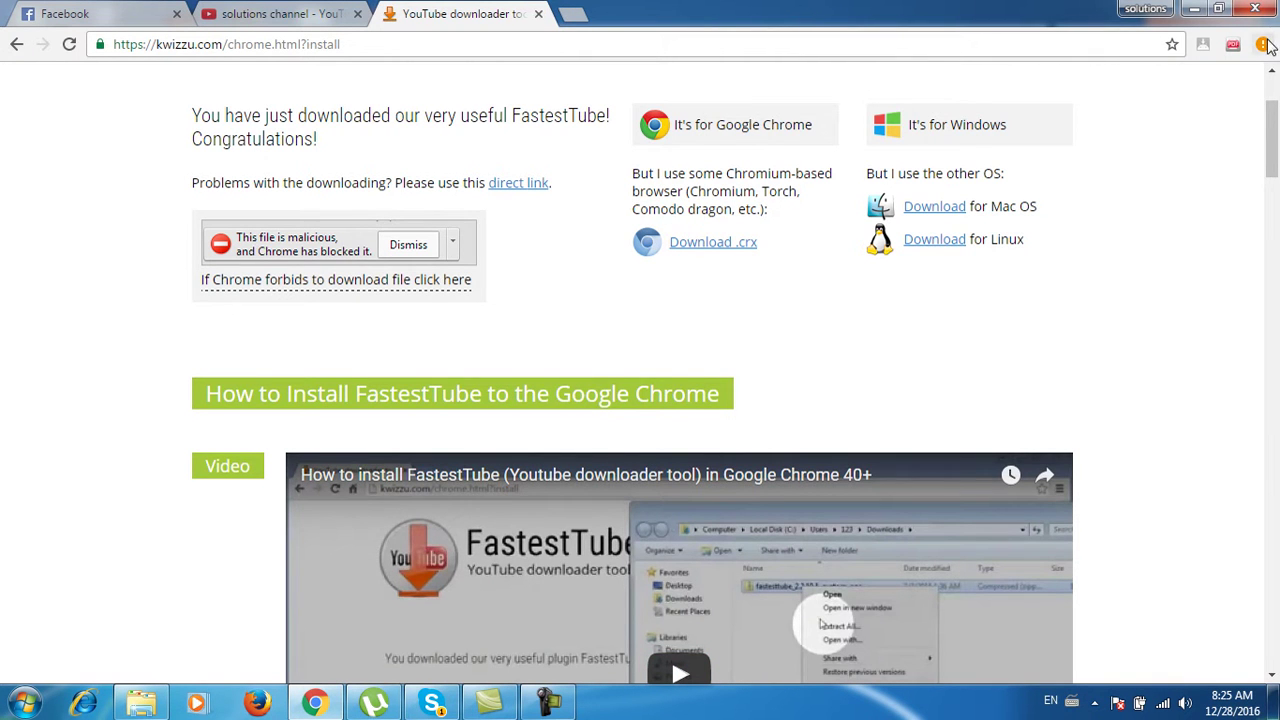
left_click(1262, 44)
left_click(1062, 414)
left_click(58, 131)
scroll(1190, 205, "down", 1)
scroll(1190, 200, "up", 1)
scroll(1190, 190, "down", 5)
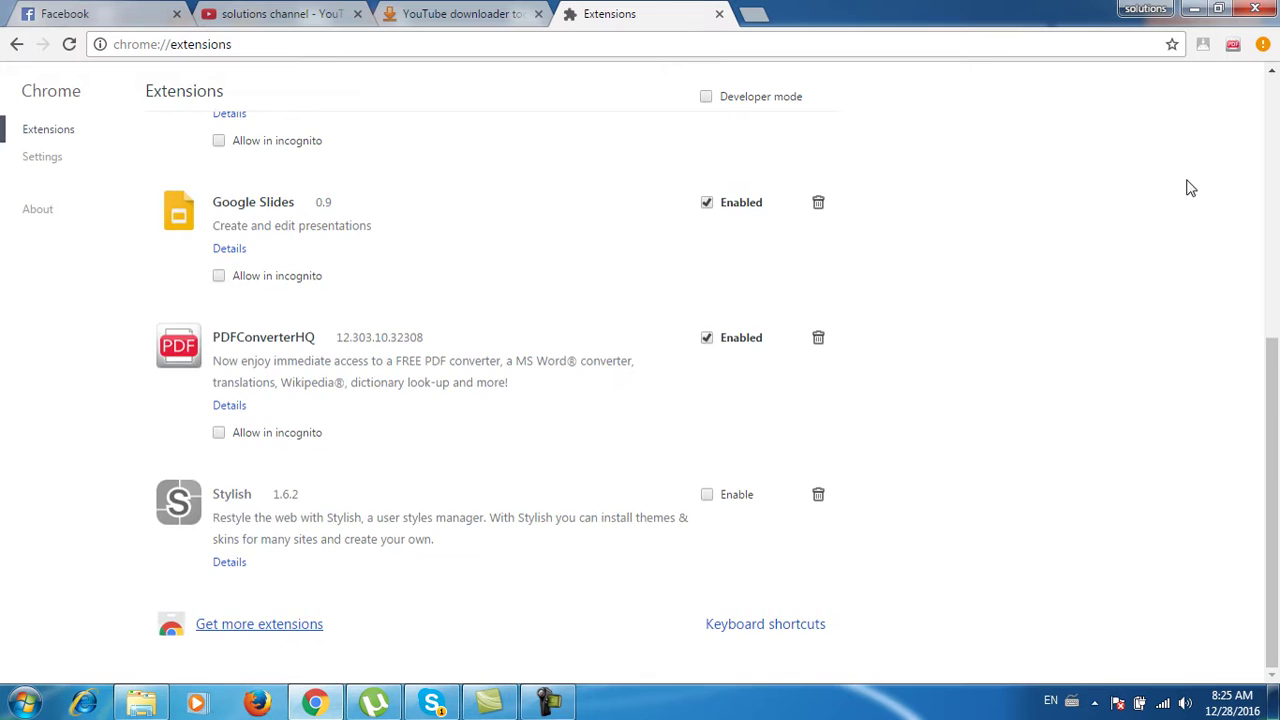
scroll(1190, 190, "up", 4)
scroll(1190, 188, "down", 2)
Drag the FastestTube .crx onto the Extensions page and confirm adding FastestTube 2.4.0.18
left_click(1218, 12)
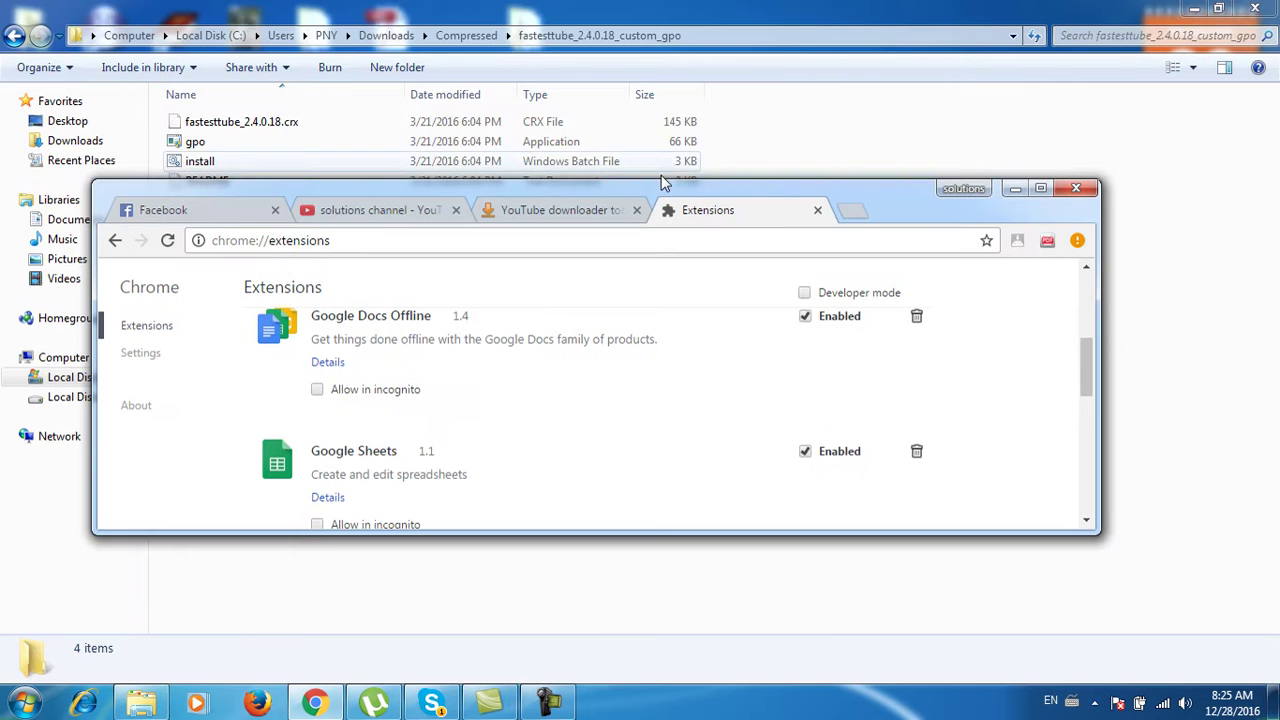
left_click_drag(737, 200, 934, 277)
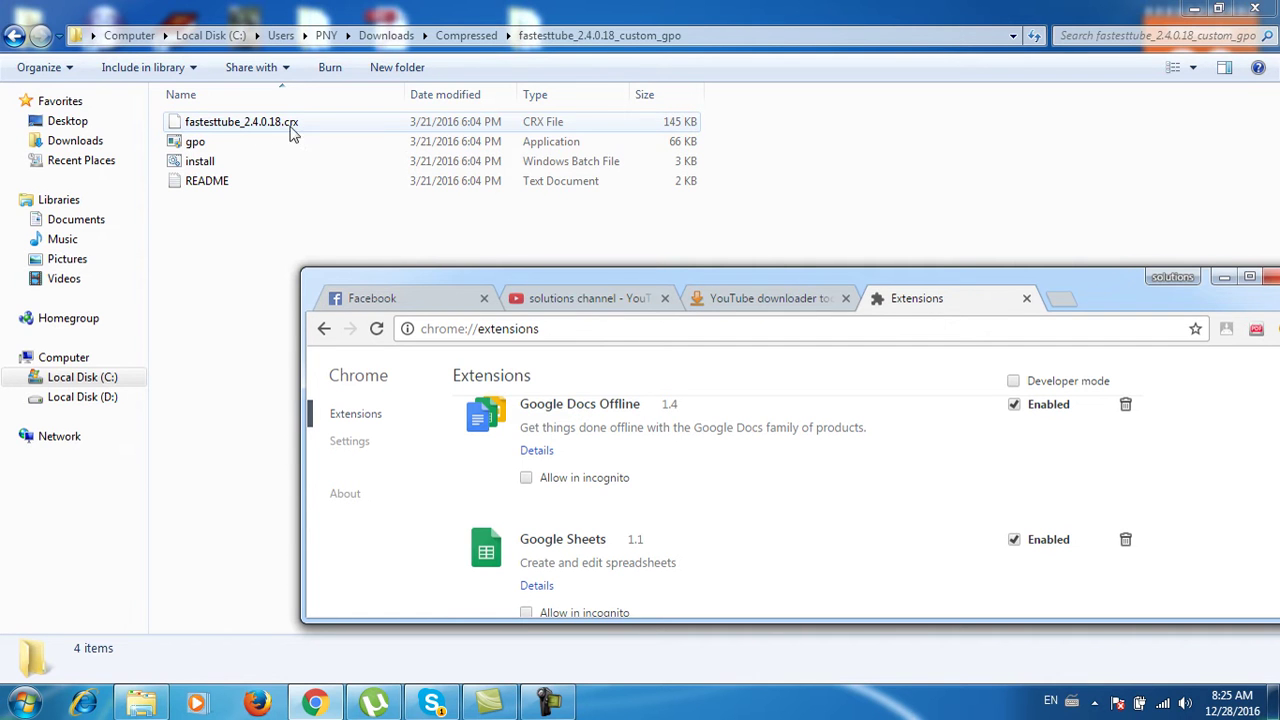
mouse_move(291, 130)
left_mouse_down()
mouse_move(809, 487)
mouse_move(851, 539)
left_mouse_up()
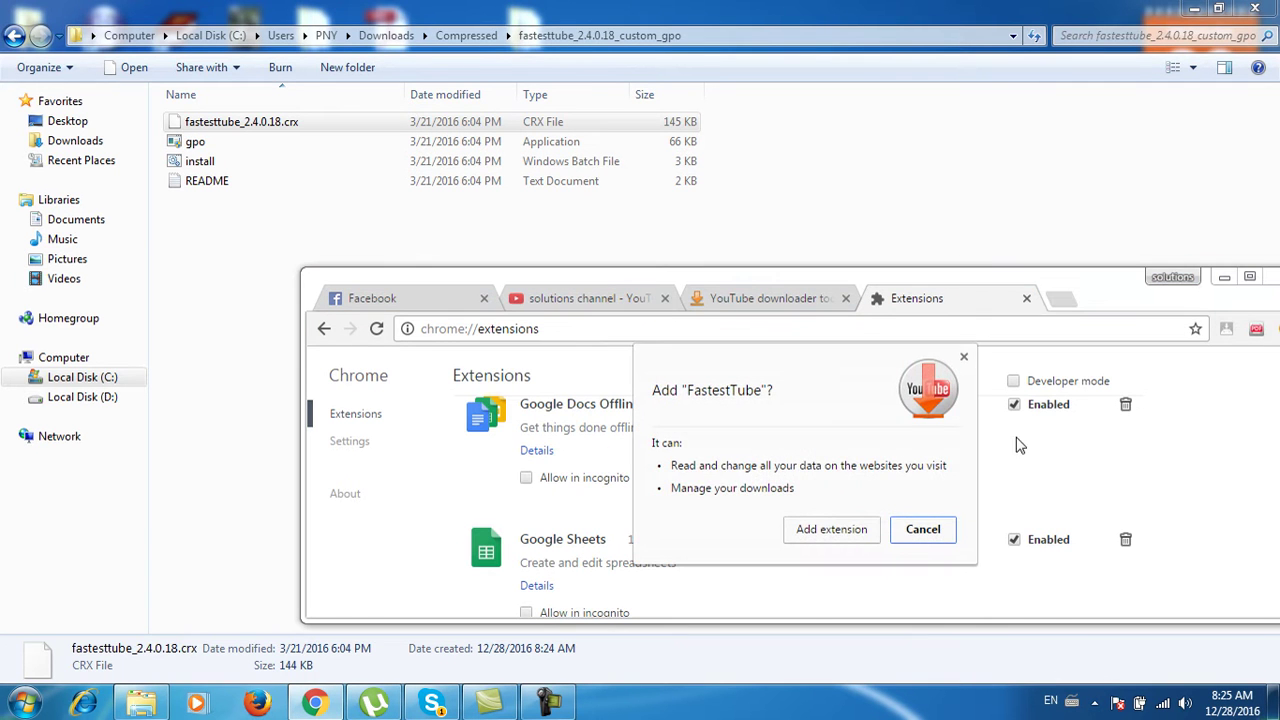
left_click(836, 530)
left_click(1249, 276)
scroll(411, 163, "up", 2)
scroll(603, 200, "down", 6)
scroll(617, 185, "up", 6)
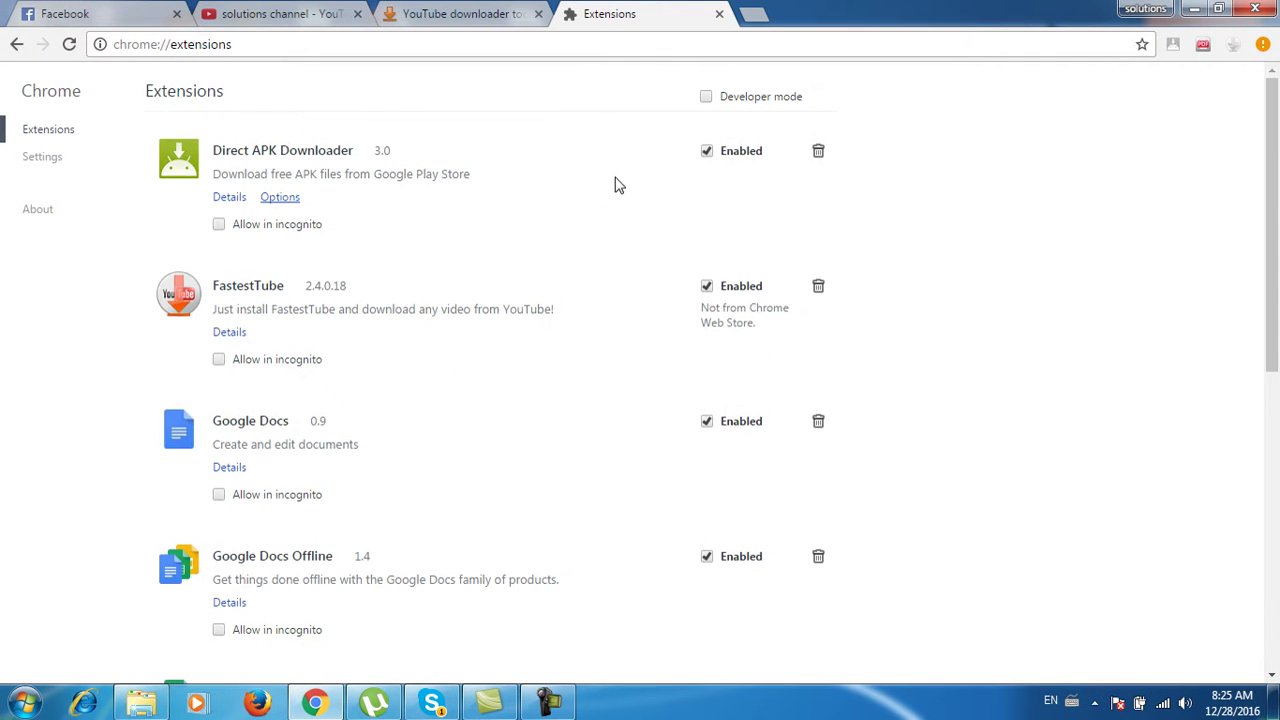
Toggle FastestTube off and on, then go to the YouTube home page
left_click(707, 286)
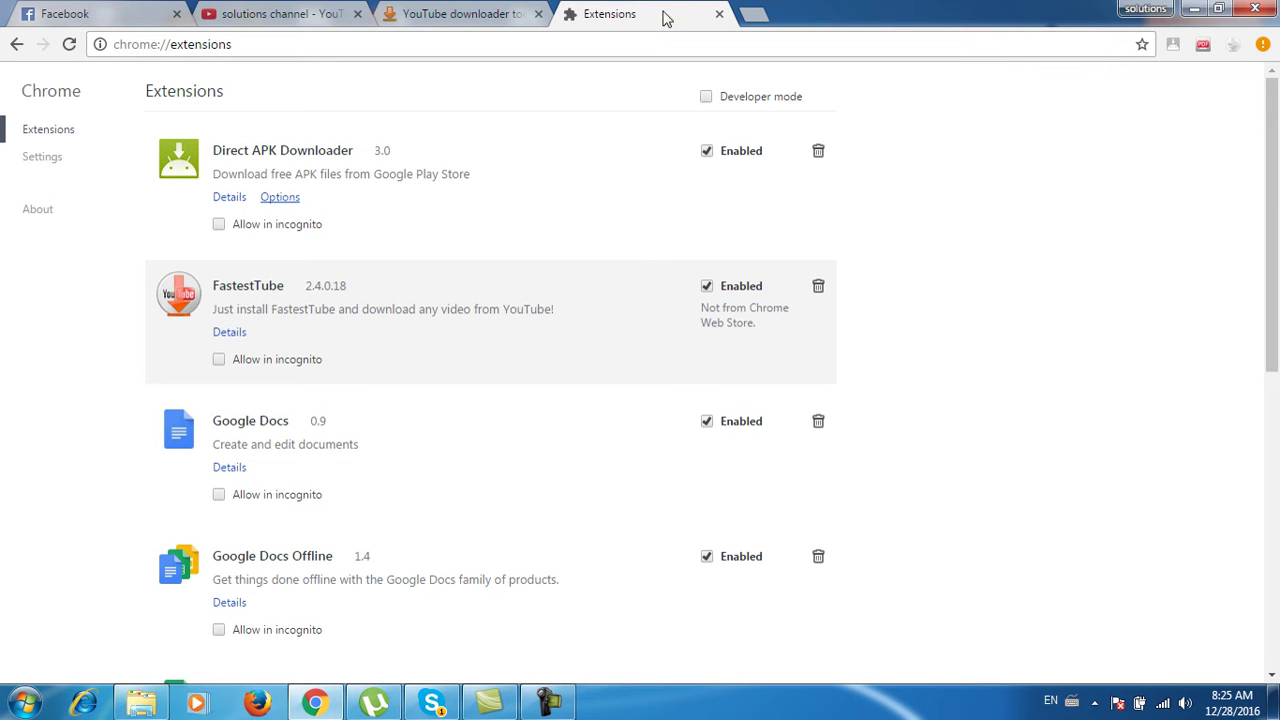
left_click(243, 12)
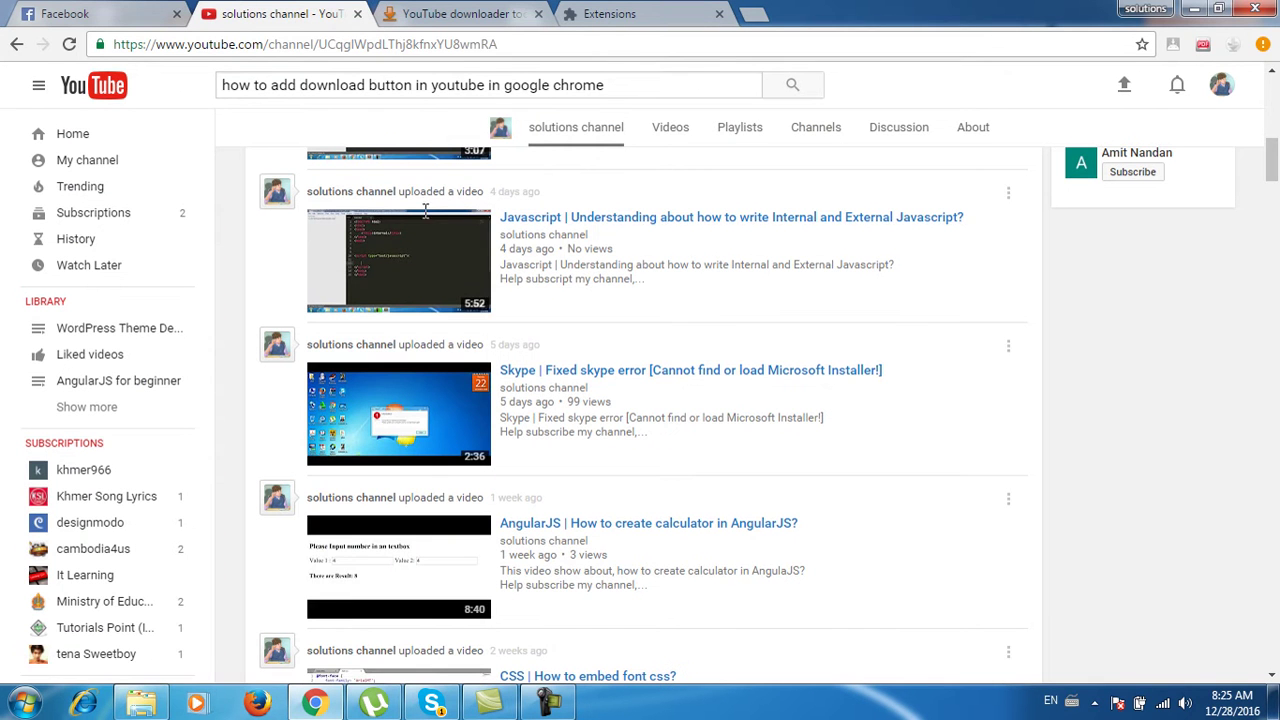
left_click(103, 87)
left_click(719, 14)
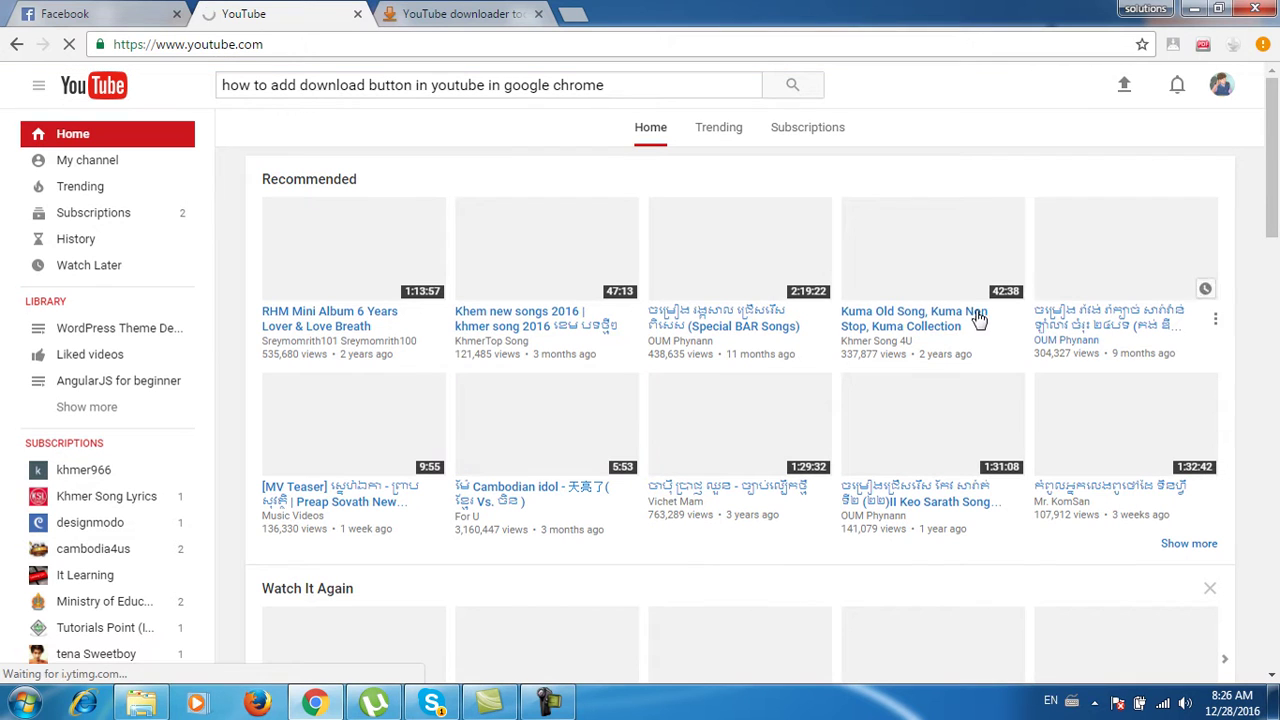
Open and pause the Cambodian idol video, checking the buttons beneath it for a download option
left_click(584, 416)
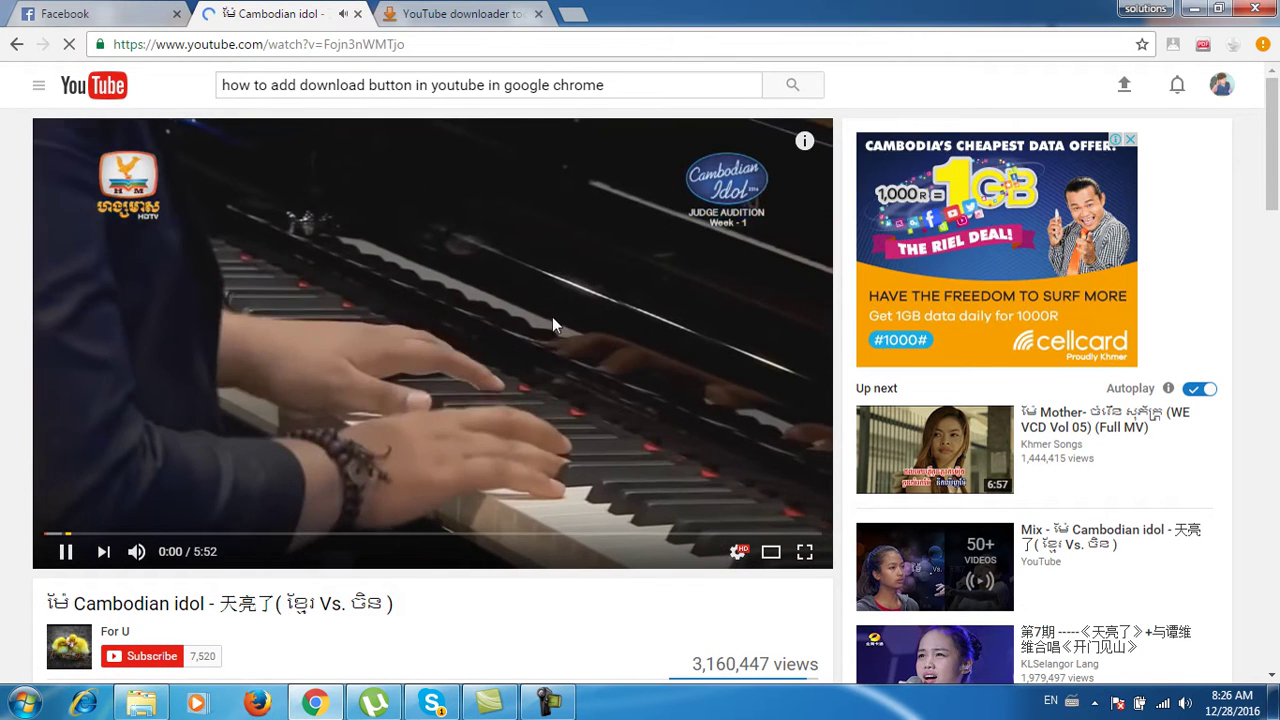
left_click(552, 323)
scroll(560, 320, "down", 2)
scroll(603, 312, "down", 2)
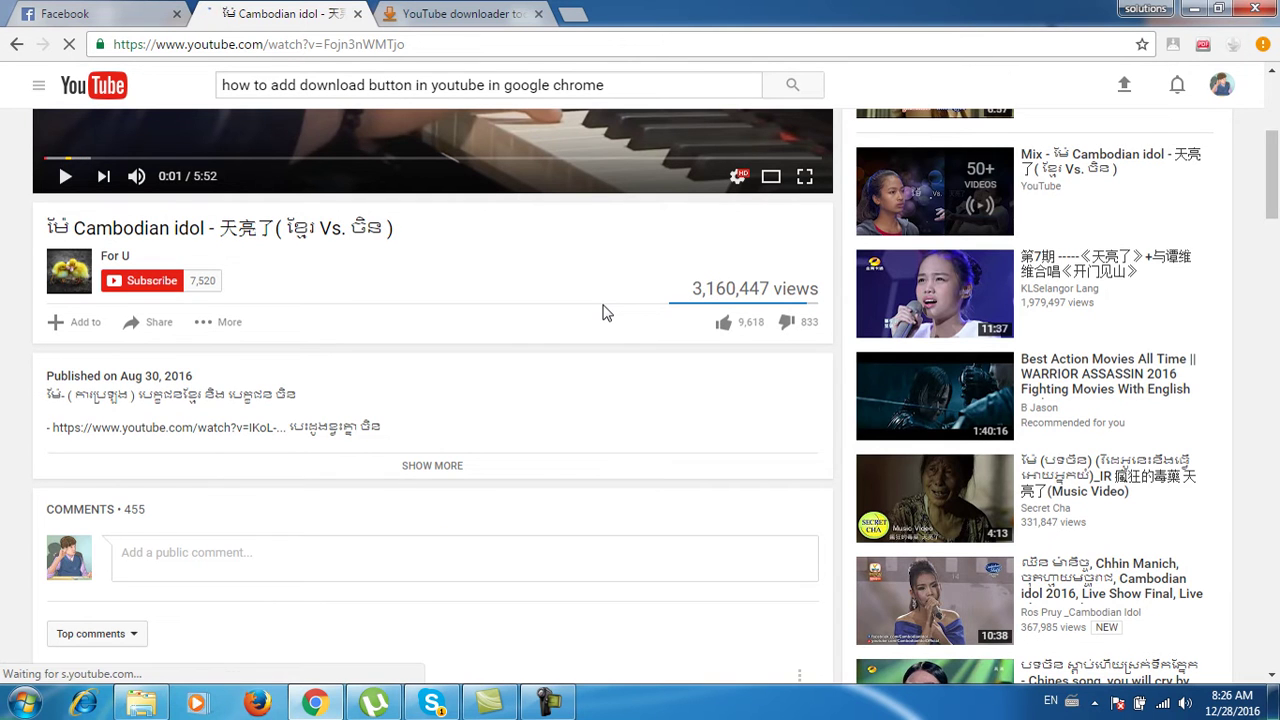
scroll(603, 313, "down", 1)
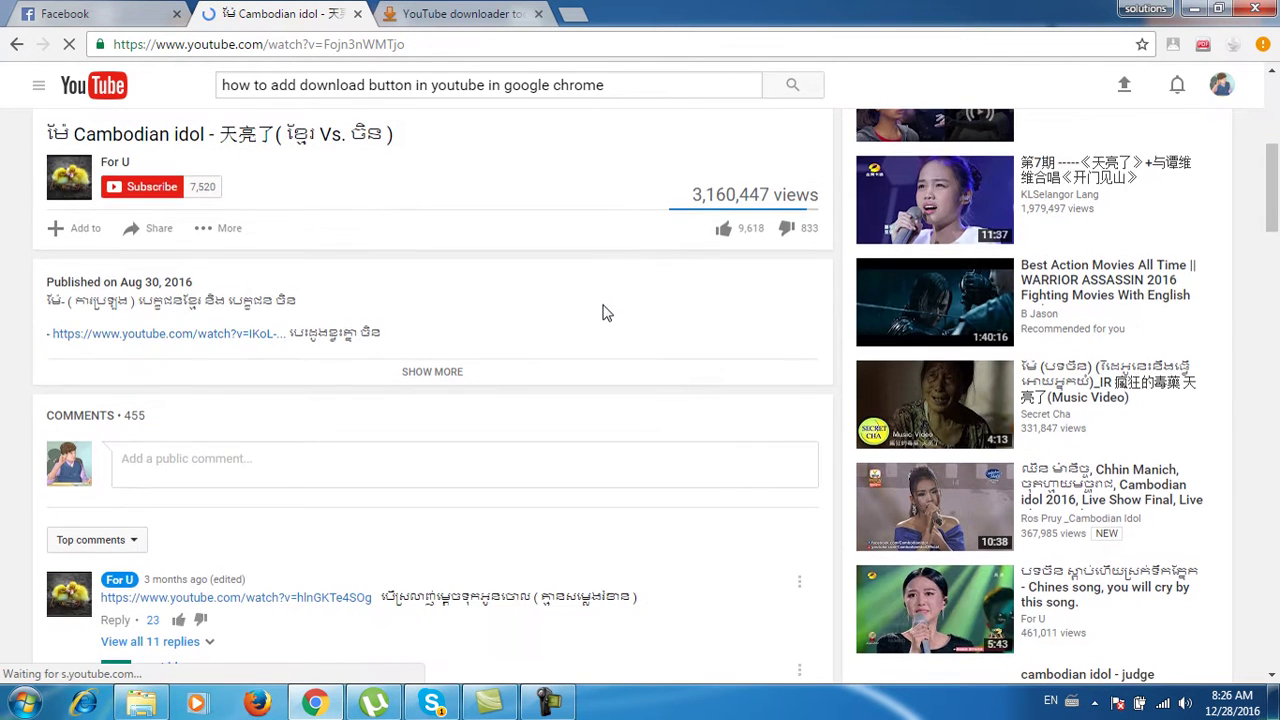
scroll(603, 313, "down", 2)
scroll(603, 313, "up", 4)
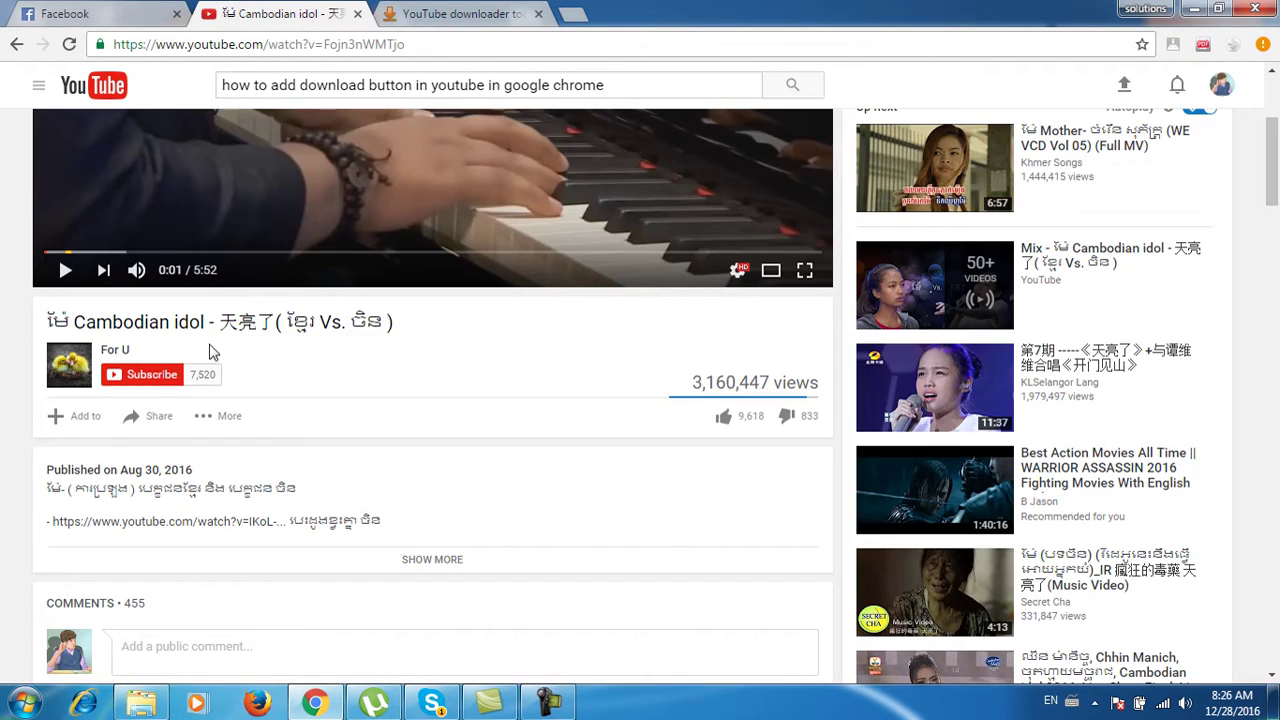
left_click(53, 419)
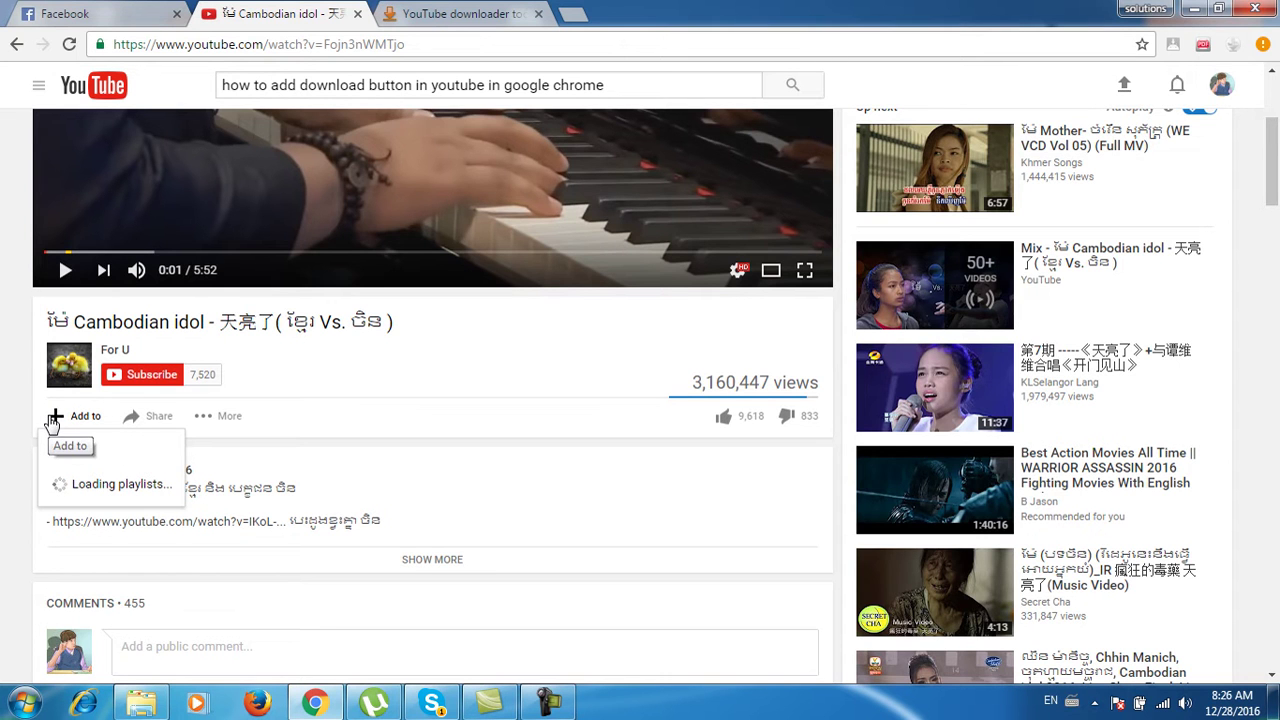
left_click(560, 363)
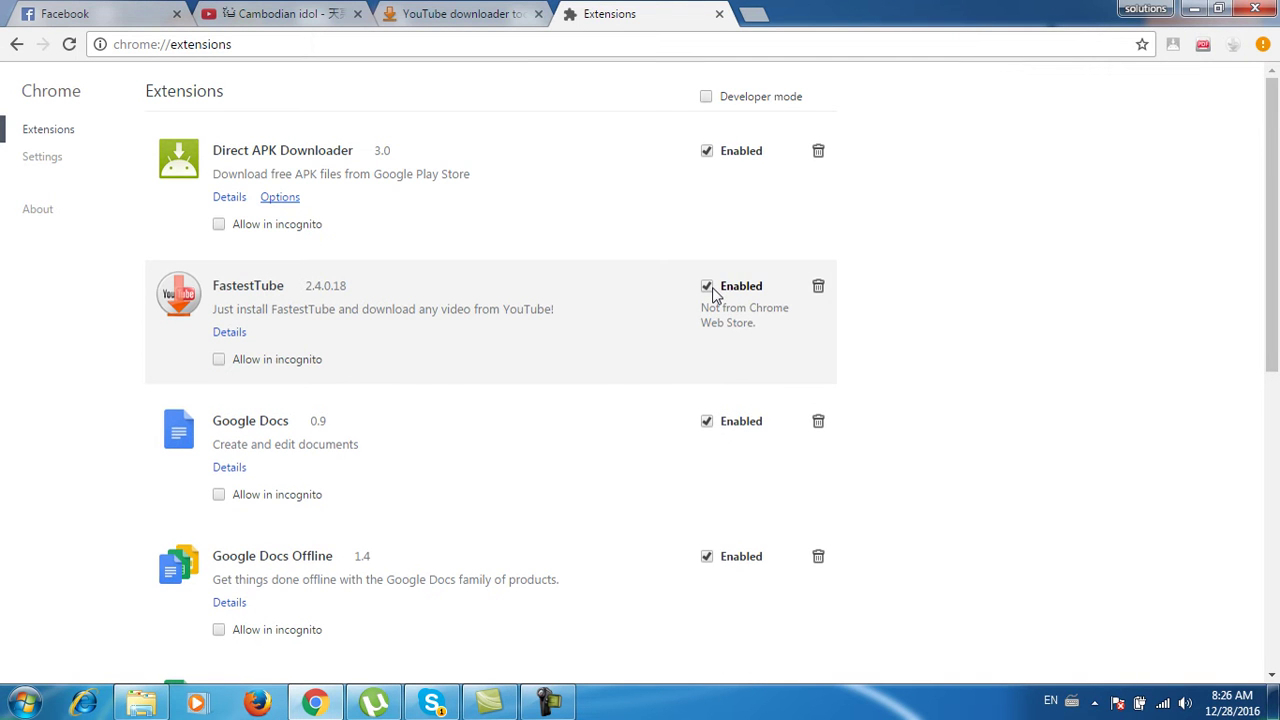
Reload the Extensions page, close the video and kwizzu tabs, and start searching 'you'
left_click(686, 53)
key("Return")
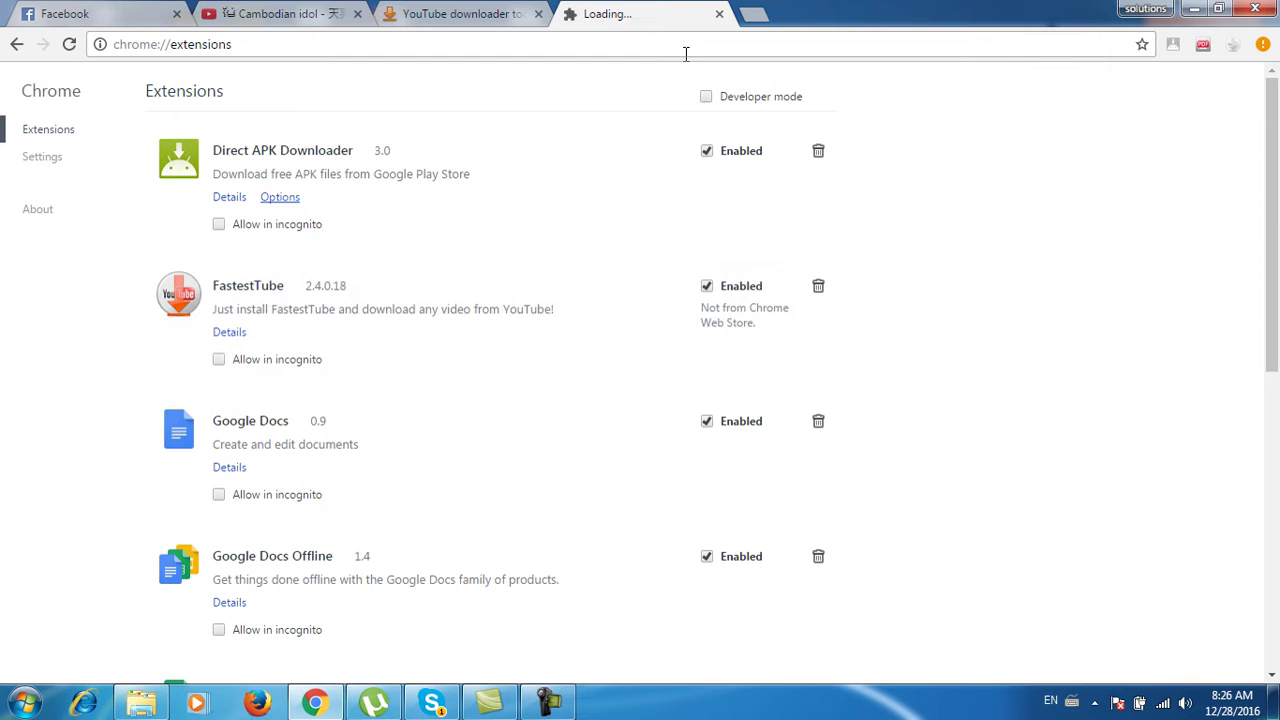
left_click(330, 14)
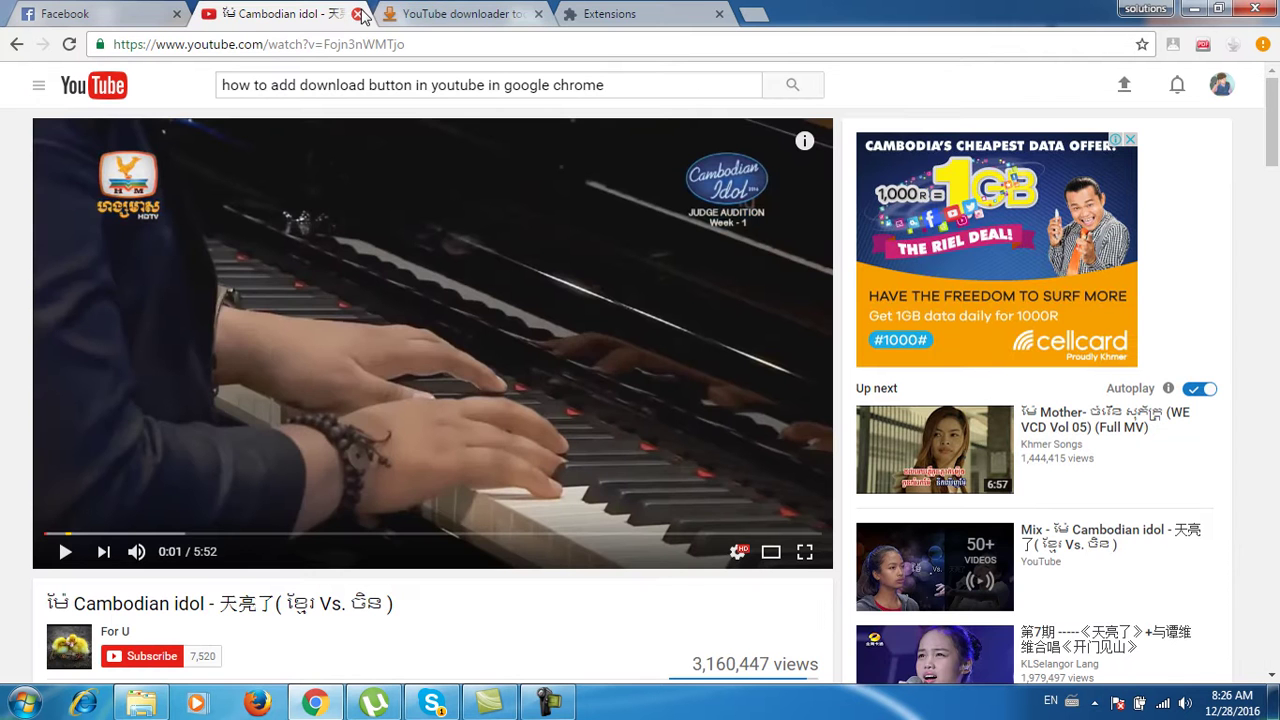
left_click(383, 20)
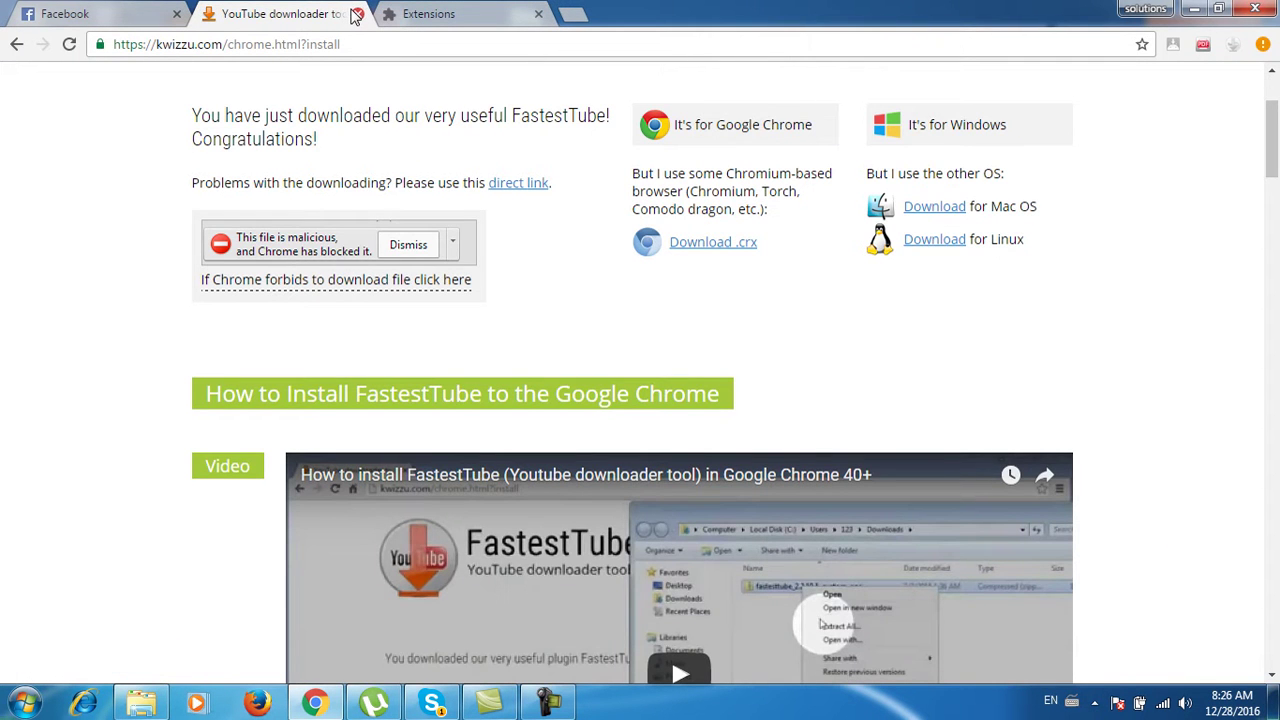
left_click(357, 14)
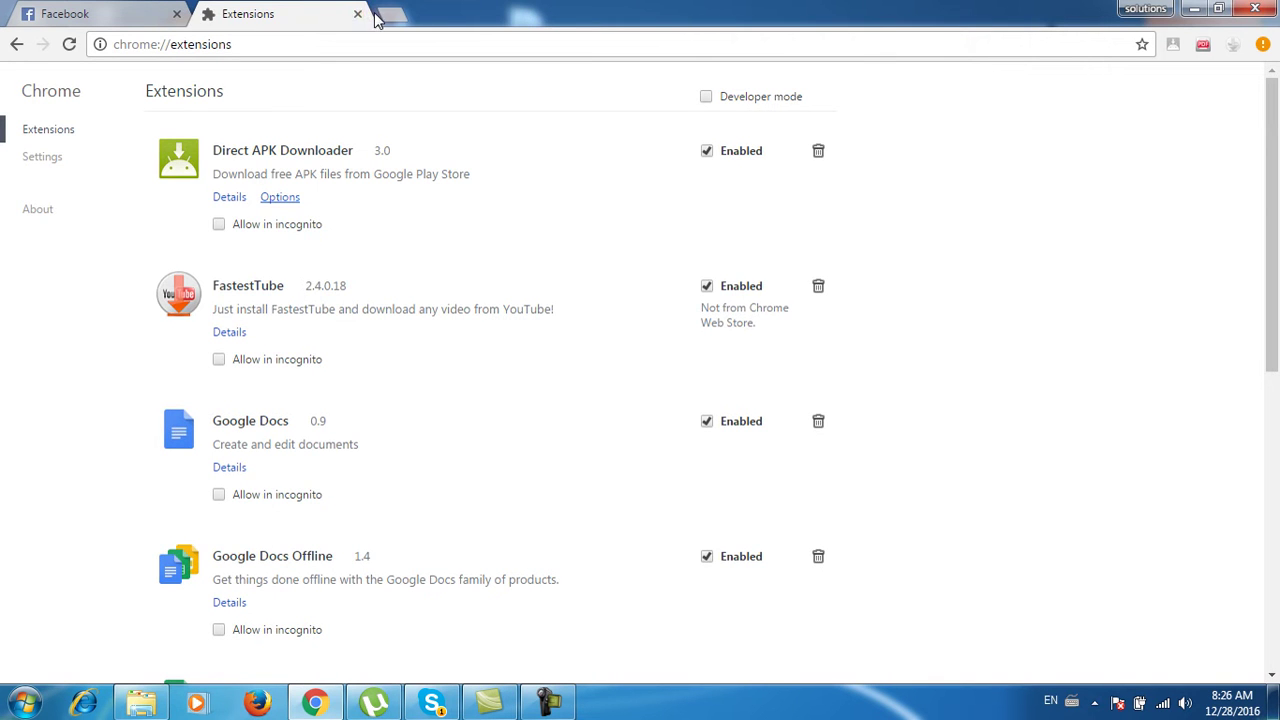
type("you")
Open youtube.com from the search results and browse down the home page
left_click(280, 130)
left_click(195, 244)
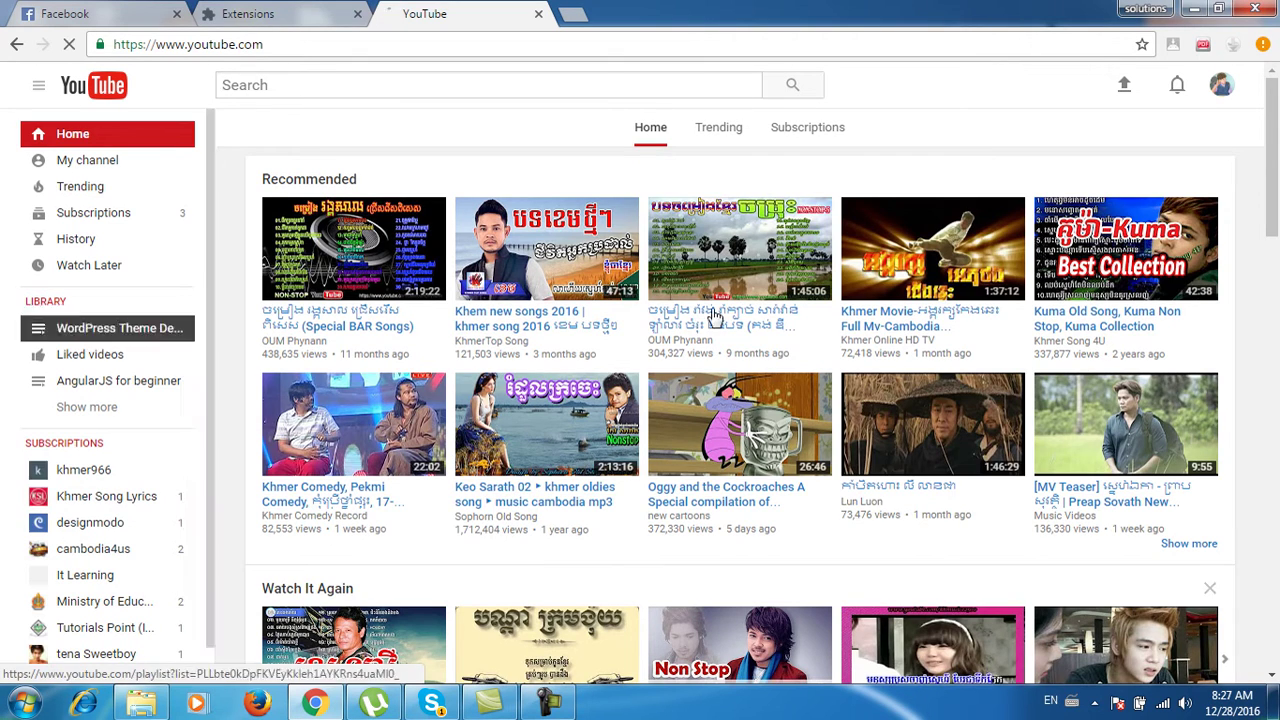
scroll(733, 327, "down", 3)
scroll(733, 327, "down", 3)
scroll(740, 400, "down", 2)
scroll(800, 440, "down", 2)
scroll(1022, 492, "down", 1)
scroll(1022, 492, "down", 3)
Open the Tena - Hean Te video and download it through FastestTube as 720p MP4
left_click(742, 257)
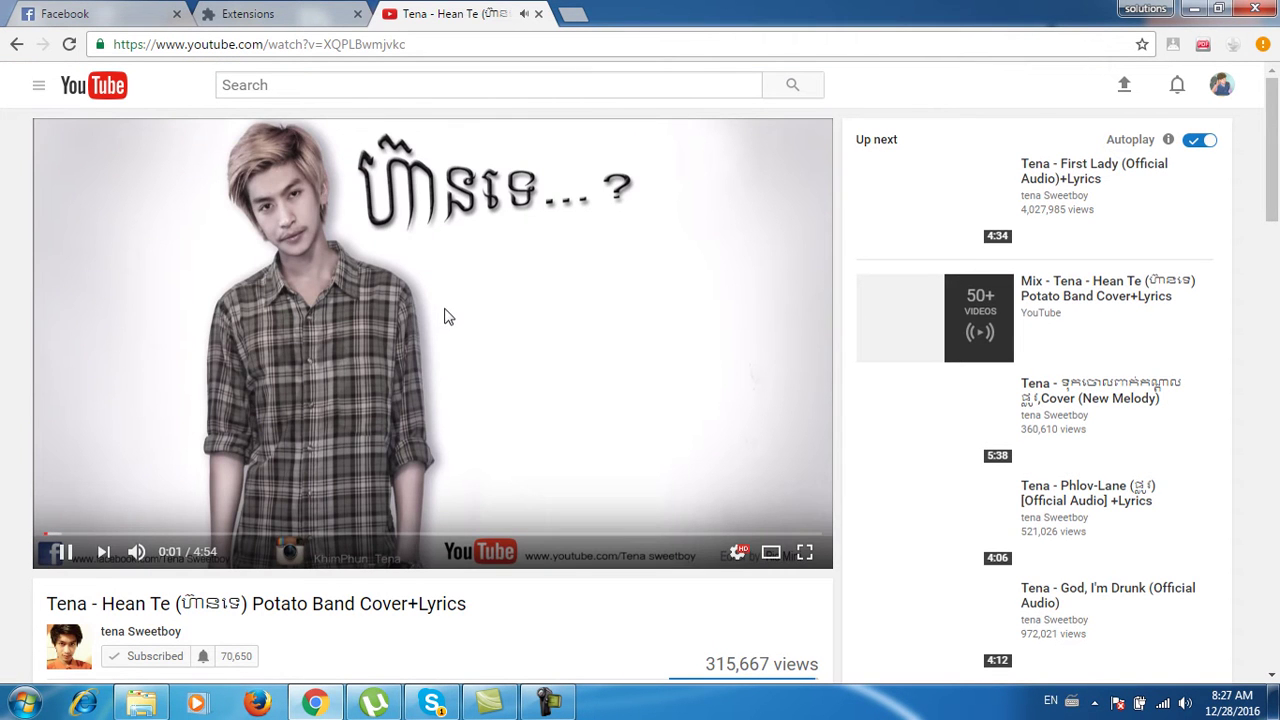
left_click(444, 312)
scroll(496, 301, "down", 2)
scroll(494, 302, "down", 1)
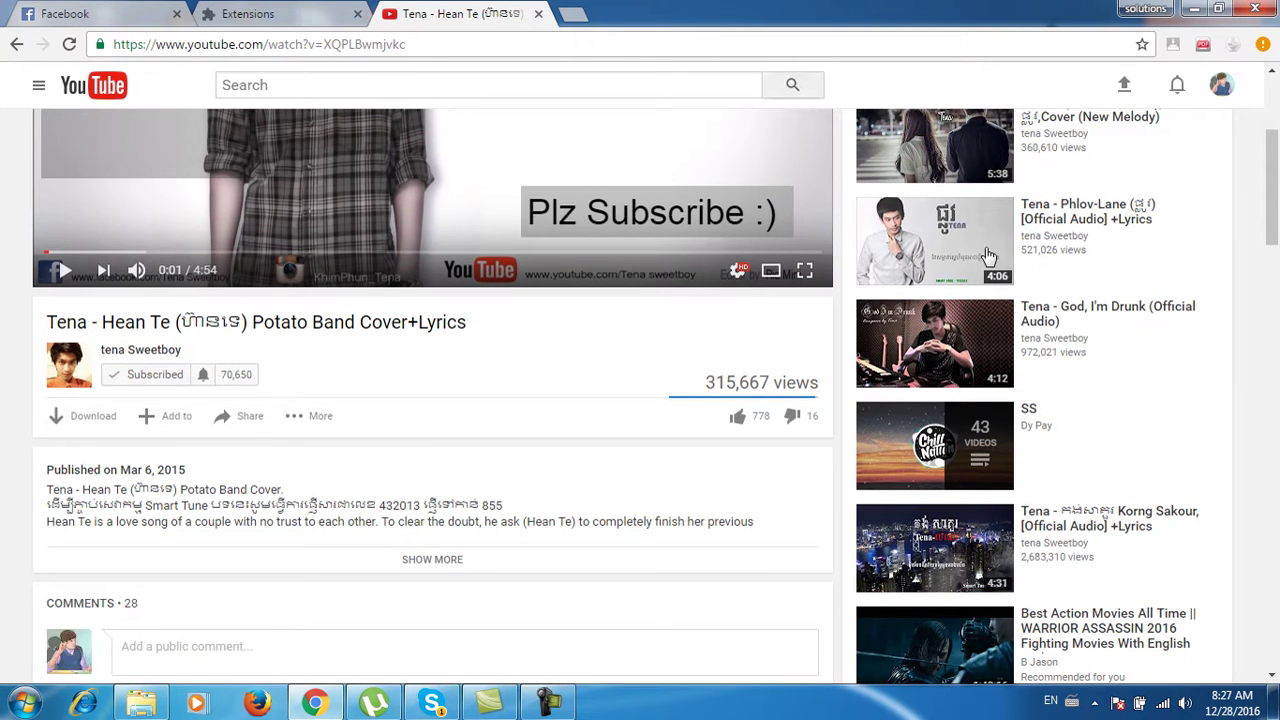
scroll(560, 255, "up", 3)
scroll(470, 260, "down", 5)
left_click(64, 240)
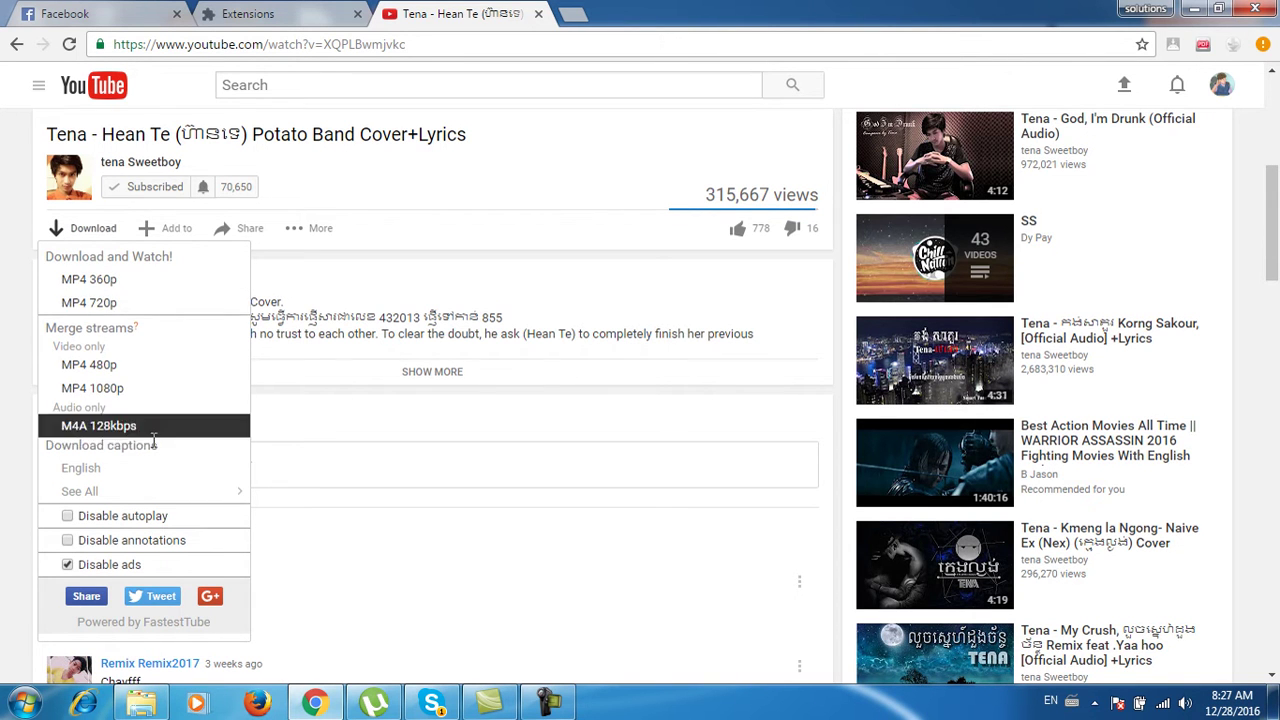
left_click(112, 305)
scroll(652, 272, "down", 1)
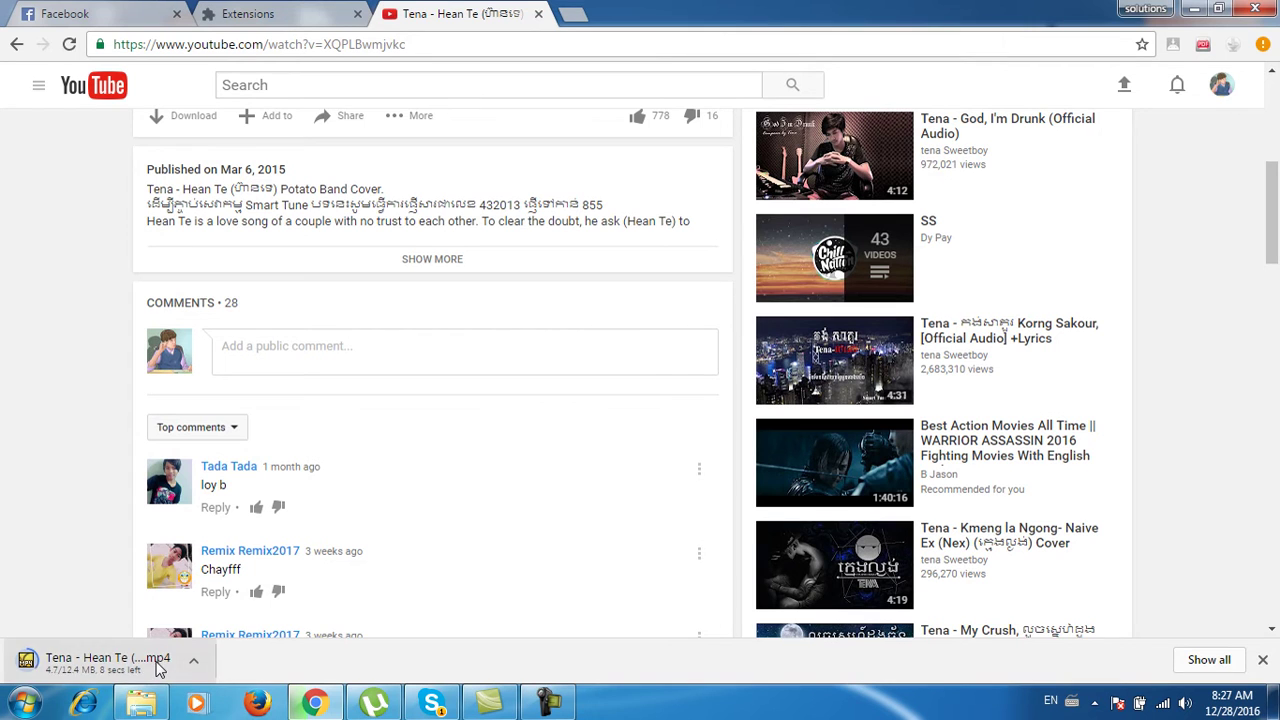